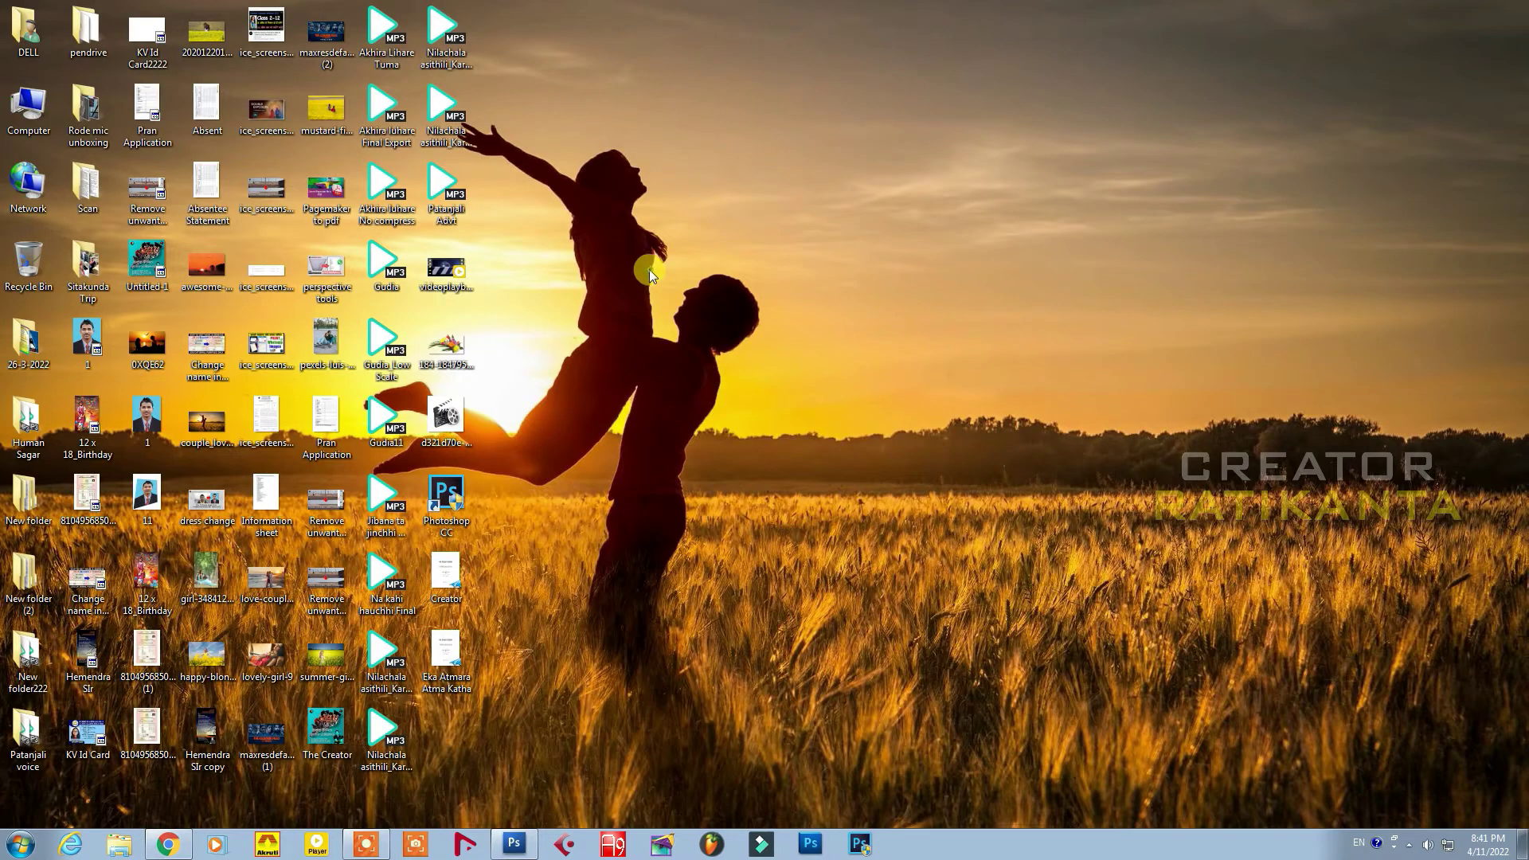
Step: Open the KV Id Card2222 design file from the desktop in Photoshop
double_click(145, 30)
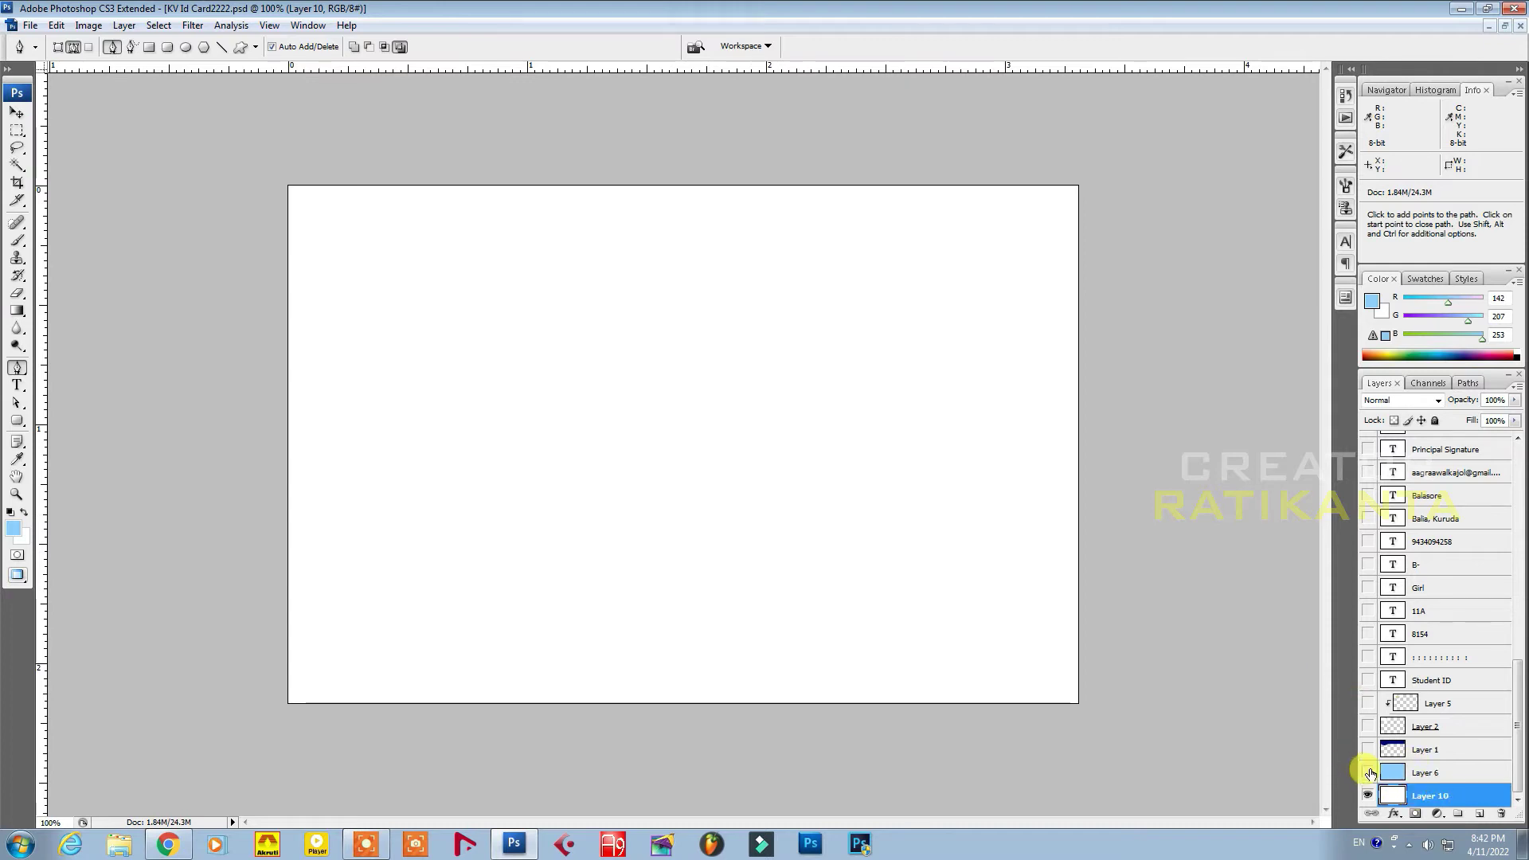
Step: Scroll through the Layers panel to review KV Id Card2222's hidden layers
scroll(1369, 778, up, 1)
scroll(1433, 661, up, 3)
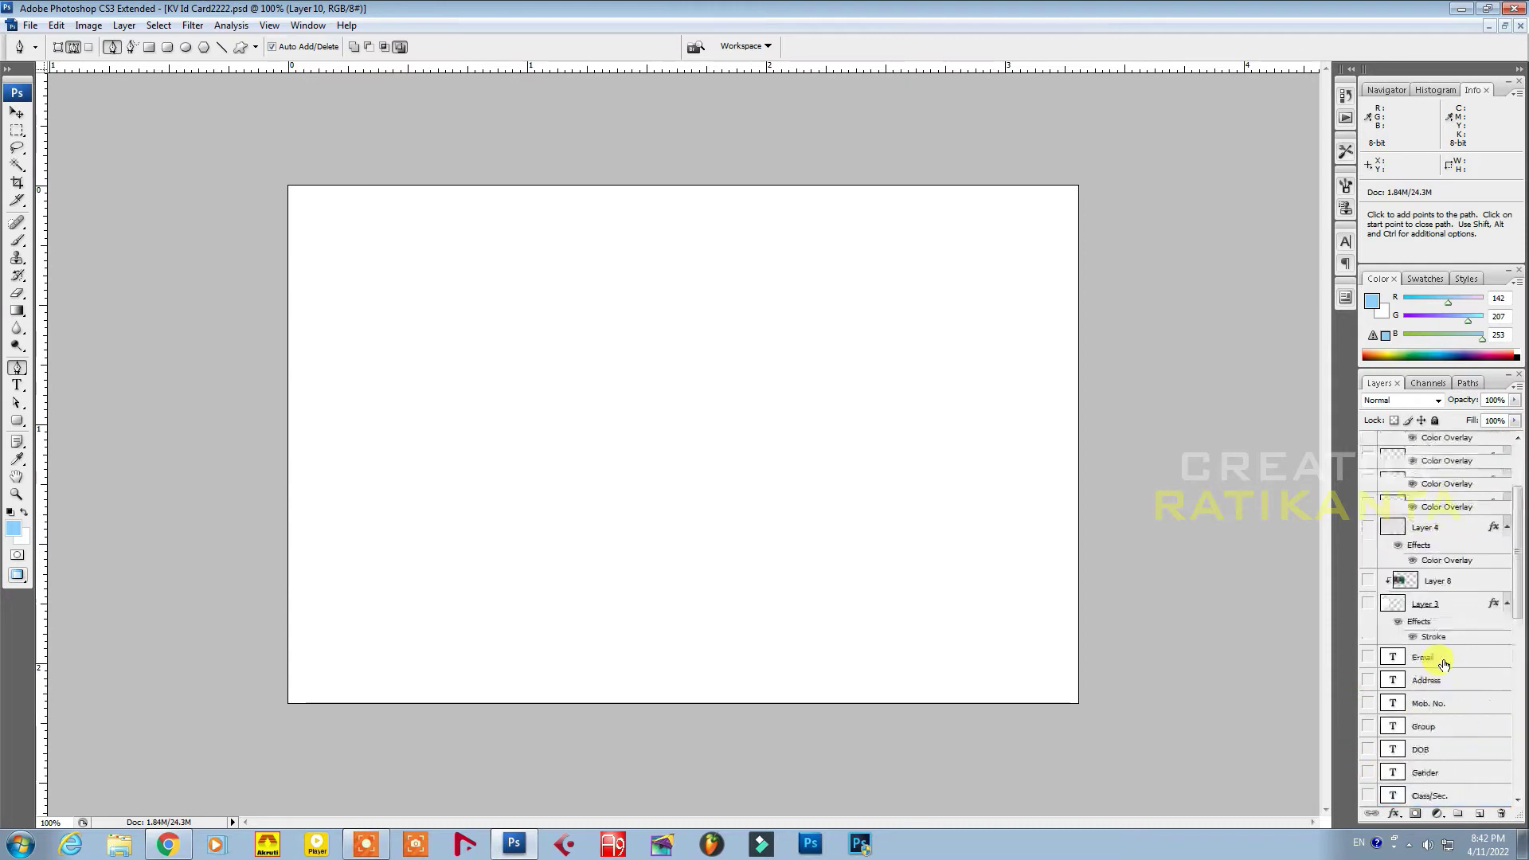
scroll(1428, 665, up, 3)
scroll(1414, 604, down, 3)
scroll(1420, 617, down, 3)
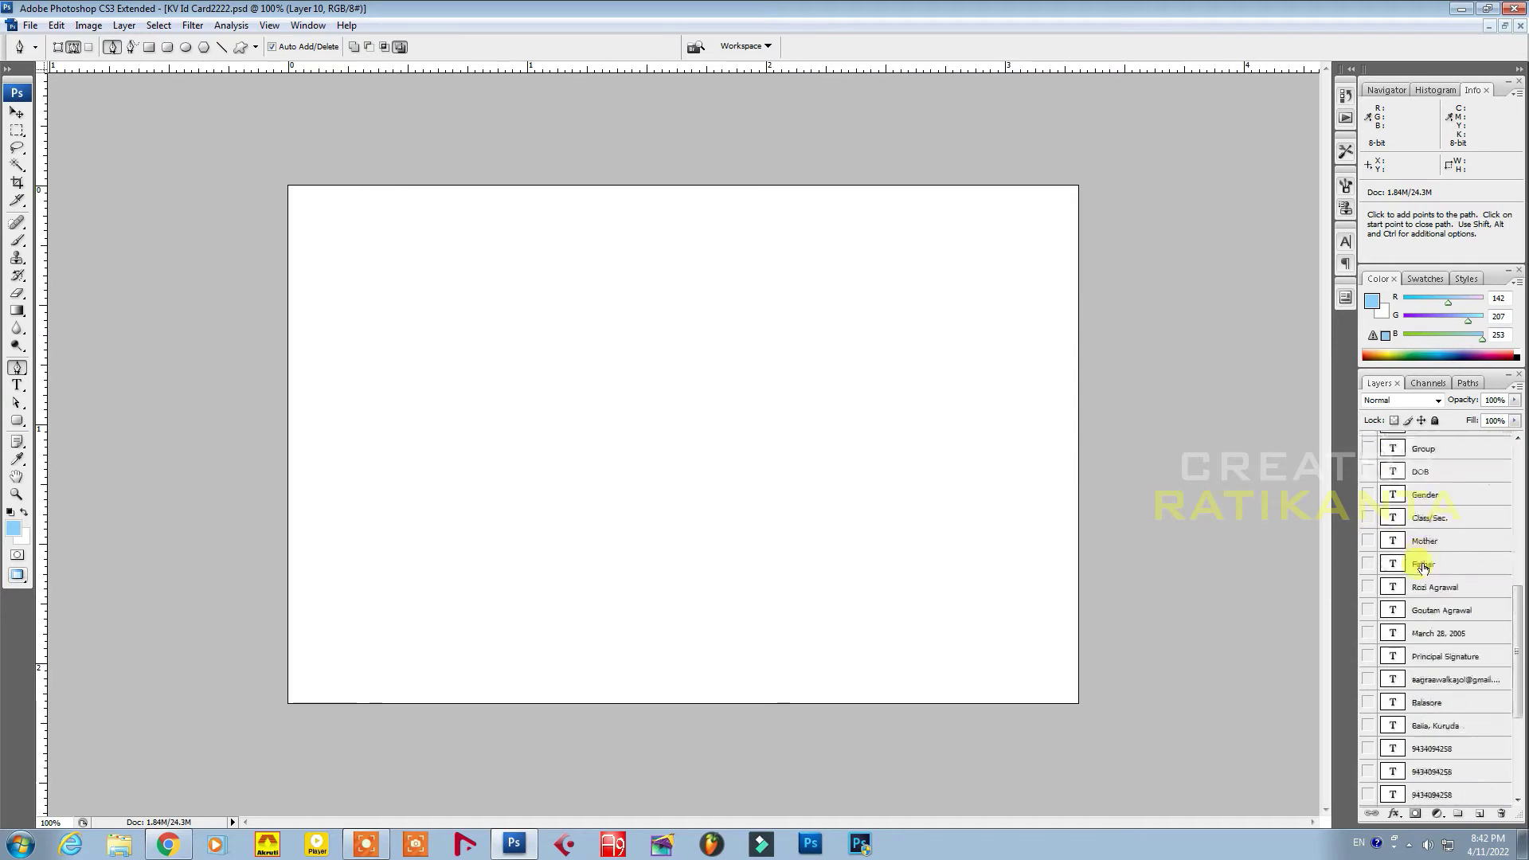
scroll(1424, 628, down, 3)
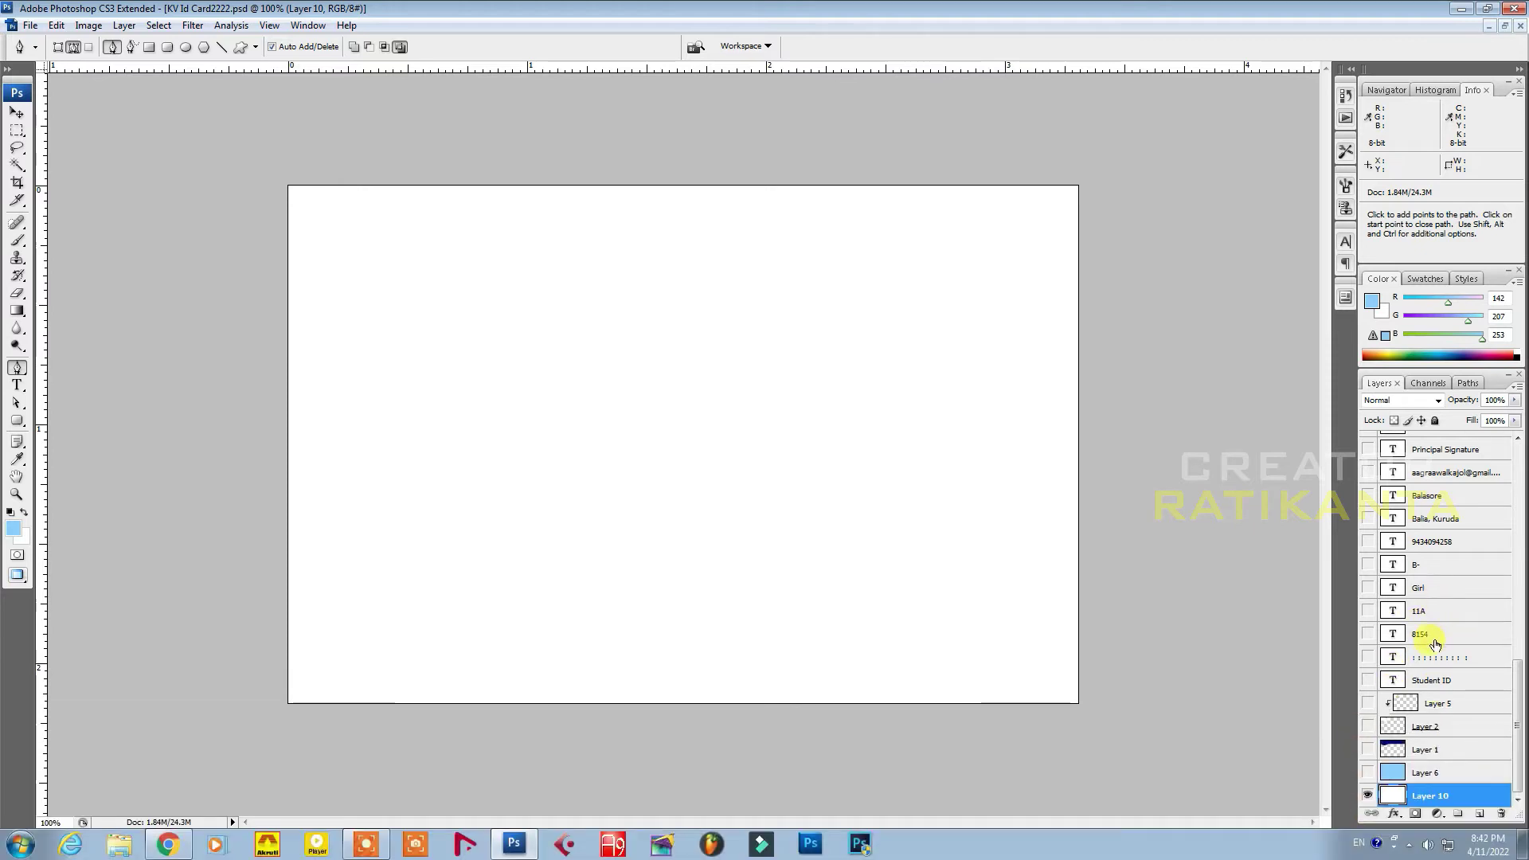
Step: Show Layer 6's light-blue background and Layer 1's navy wave header
click(1368, 772)
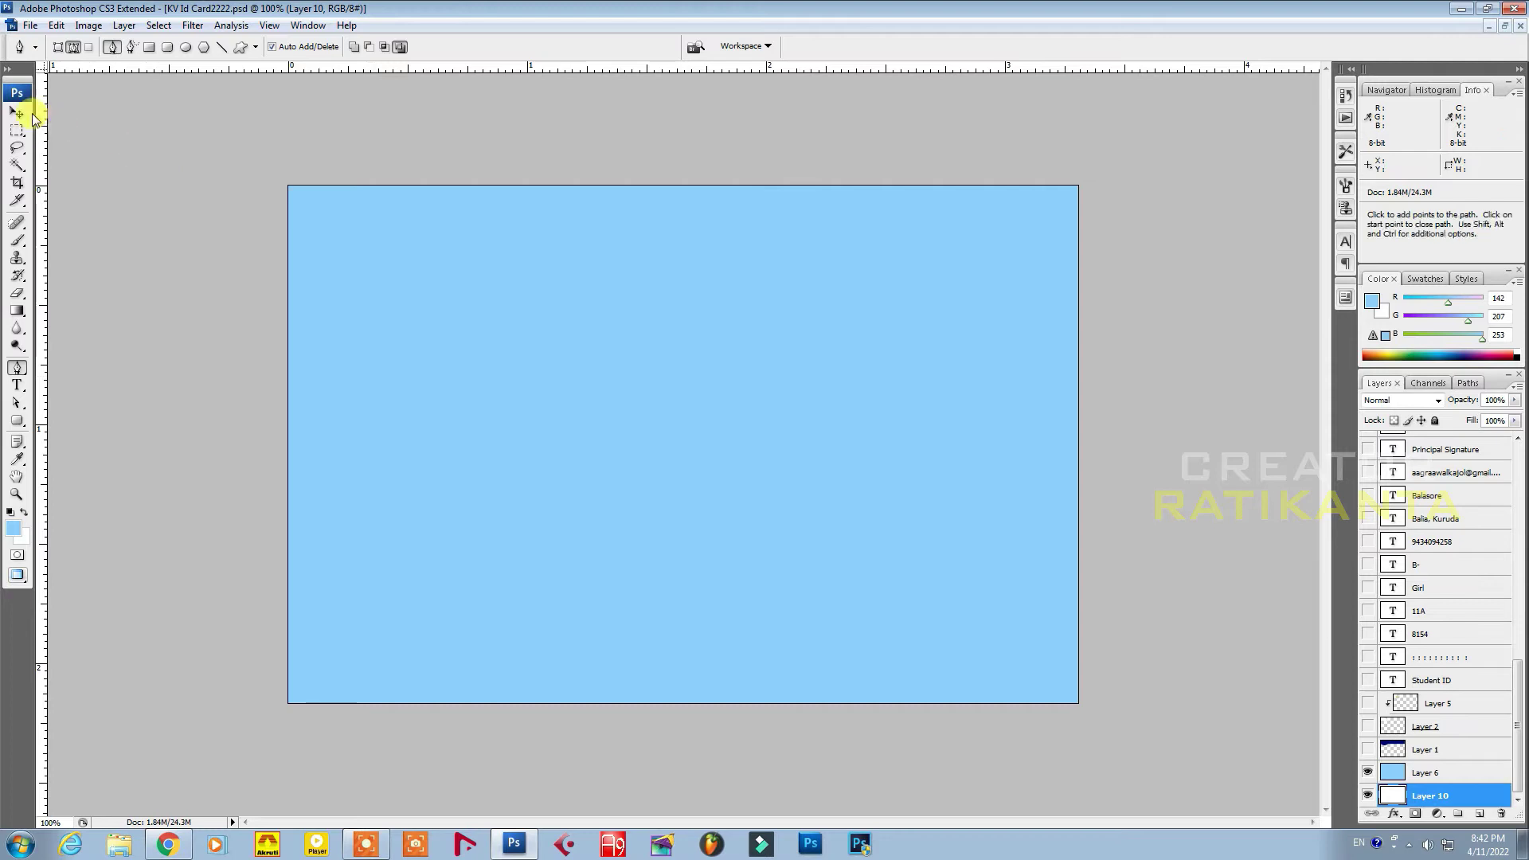
click(17, 113)
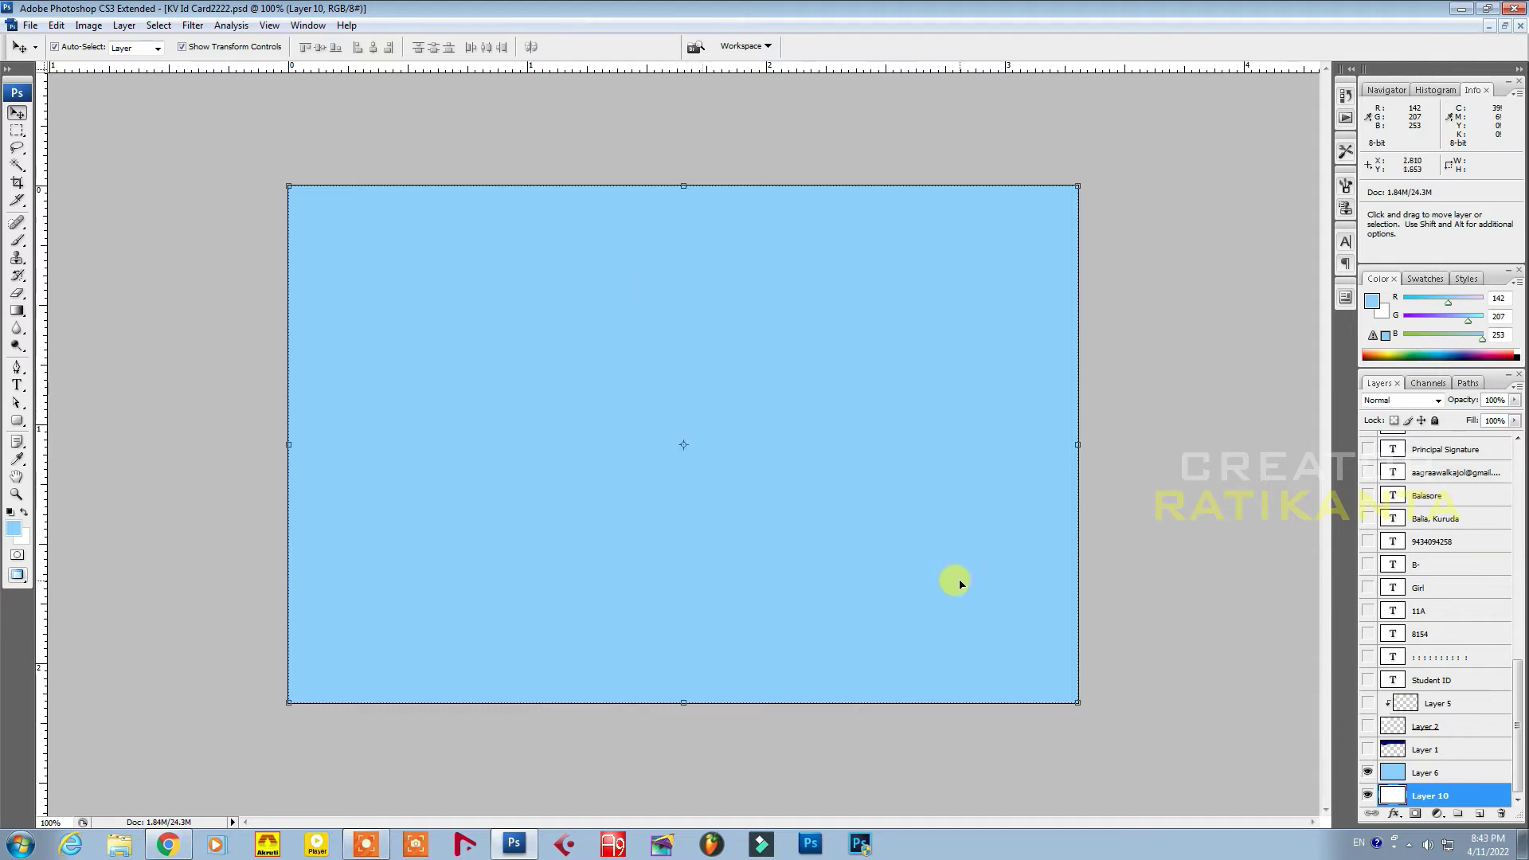
click(1367, 749)
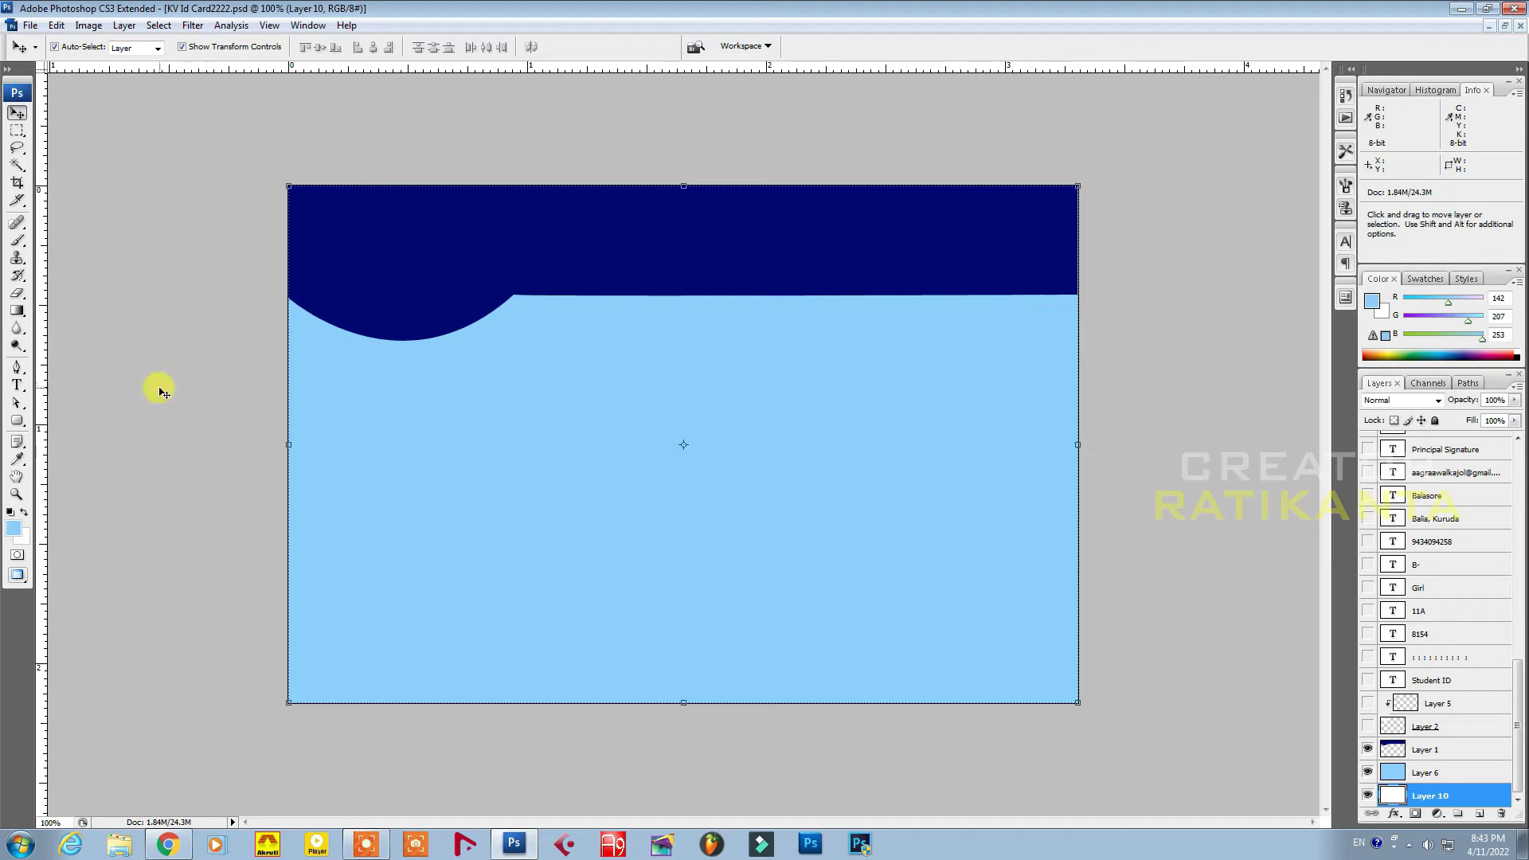
click(16, 370)
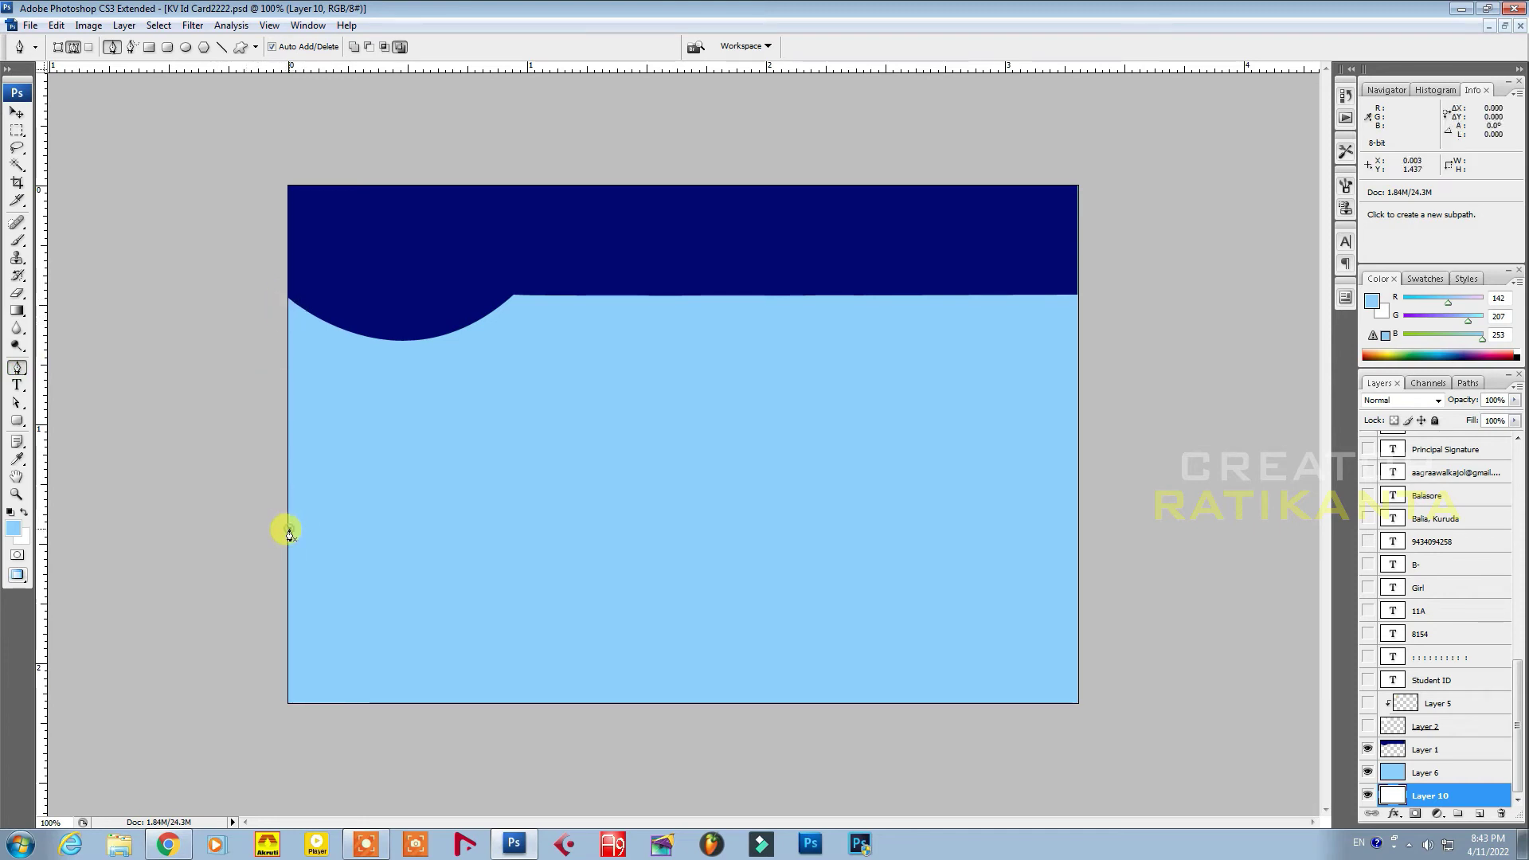
Step: Draw a closed pen path across the card's middle with a curved lower-left dip
click(289, 551)
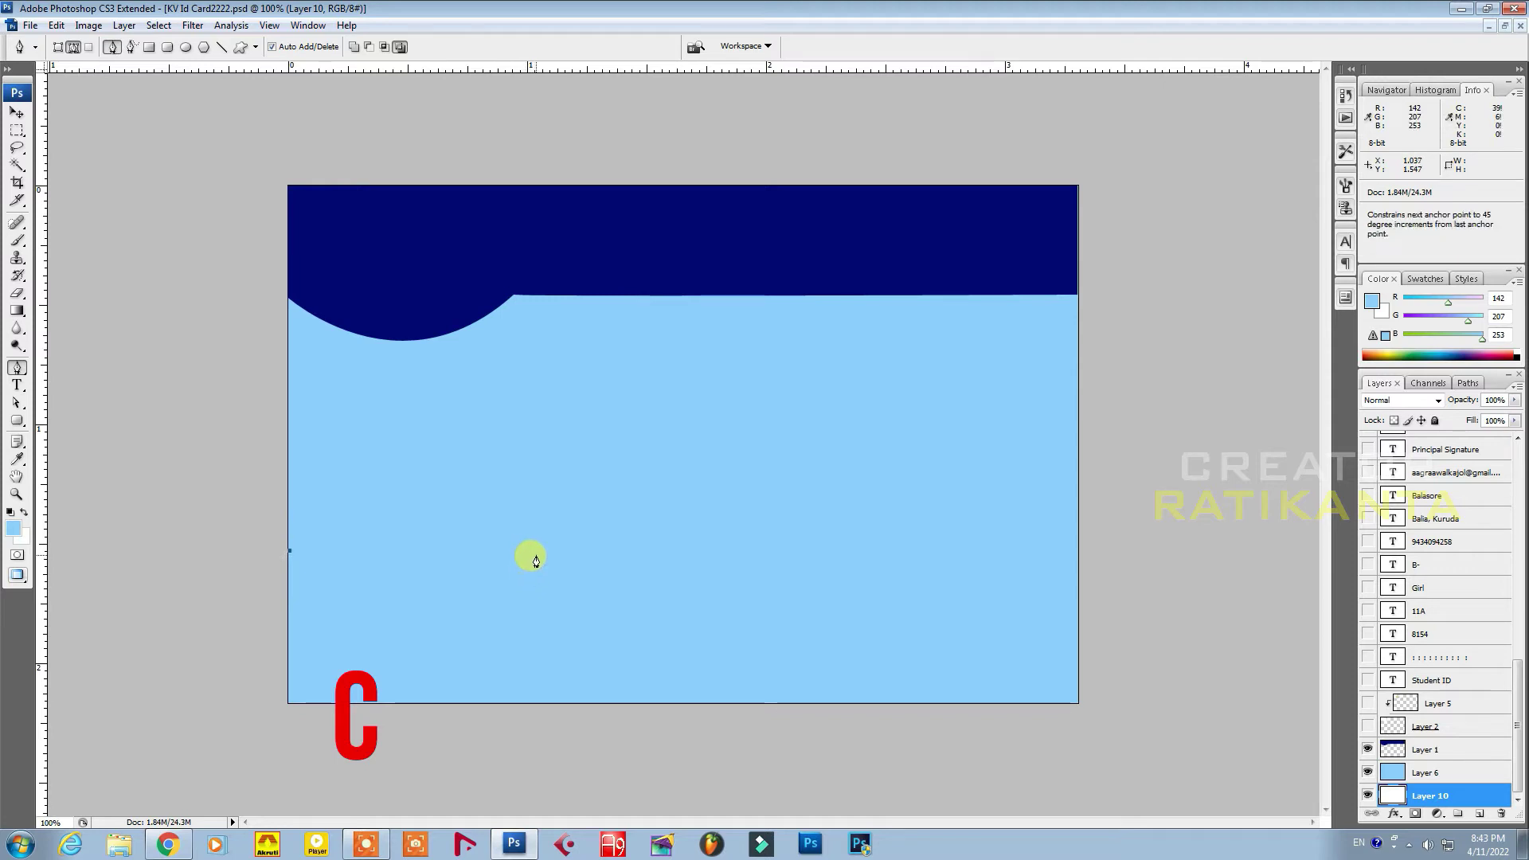
drag(536, 551, 606, 510)
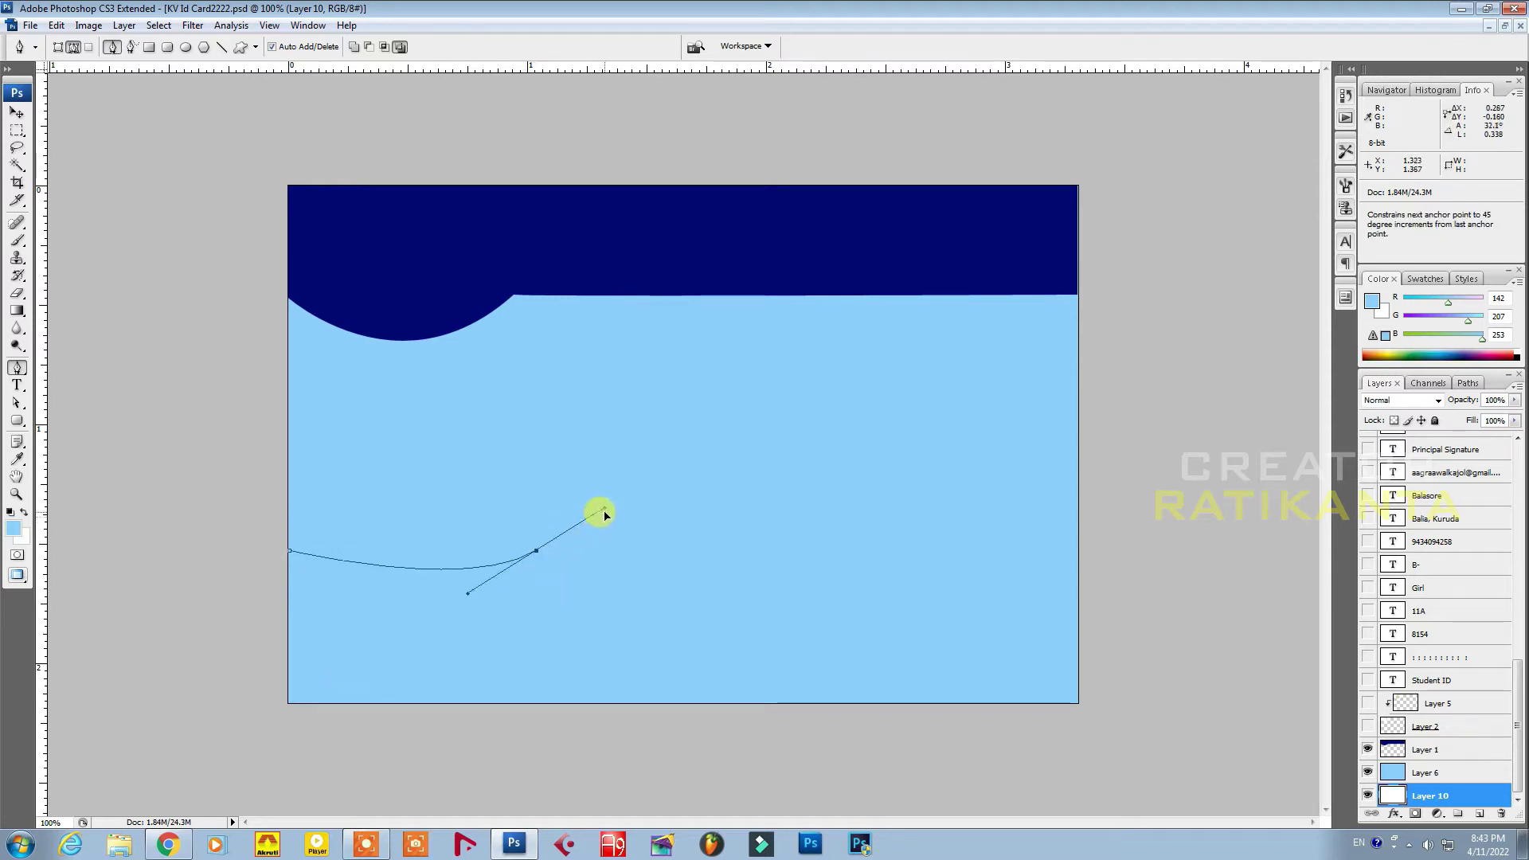
mouse_move(605, 510)
mouse_down()
mouse_move(669, 441)
mouse_move(537, 549)
mouse_up()
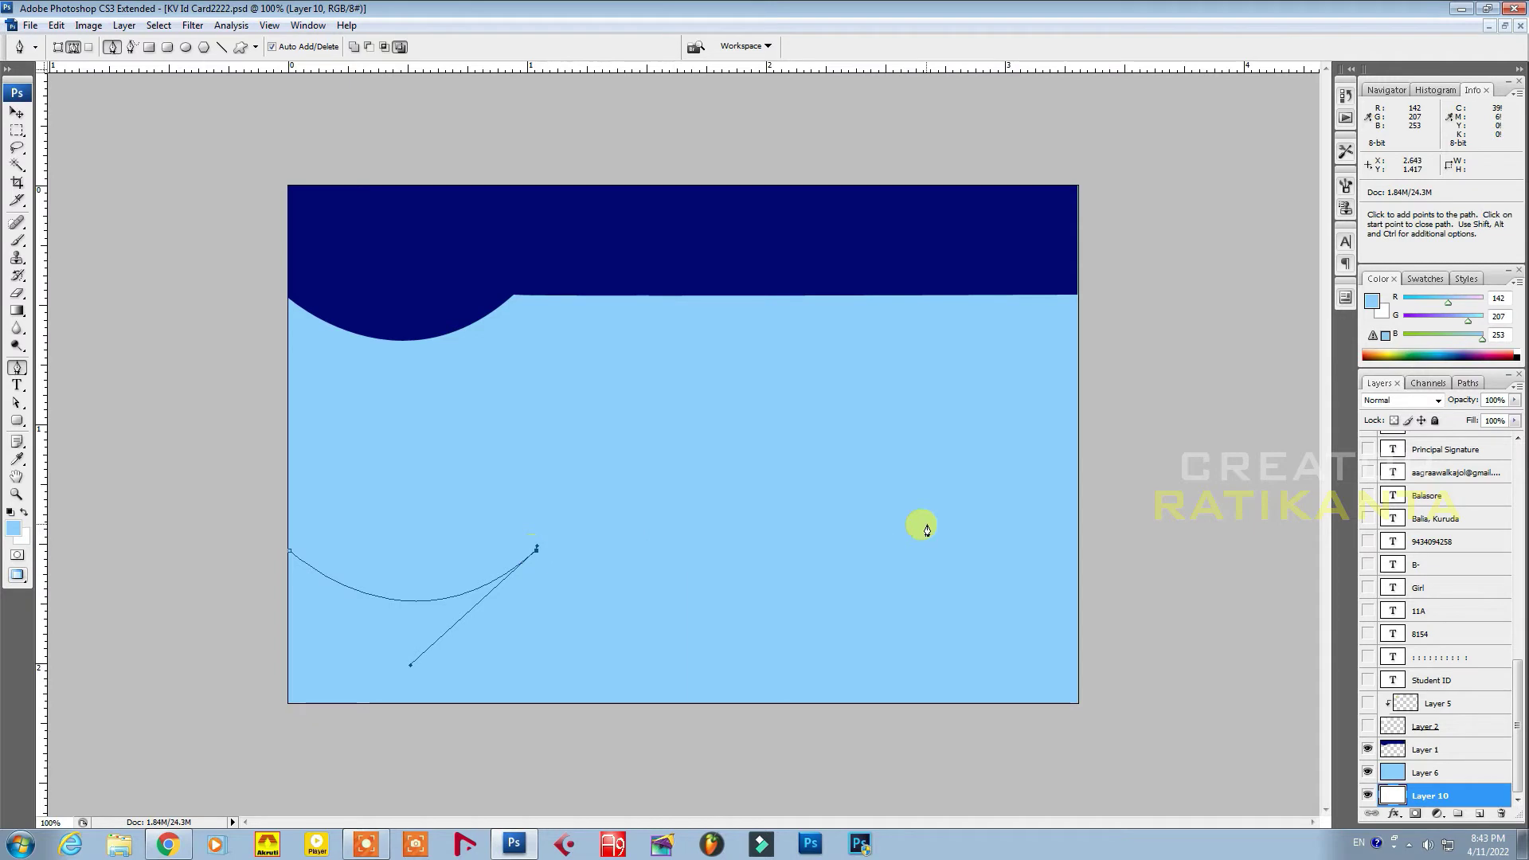
click(1085, 550)
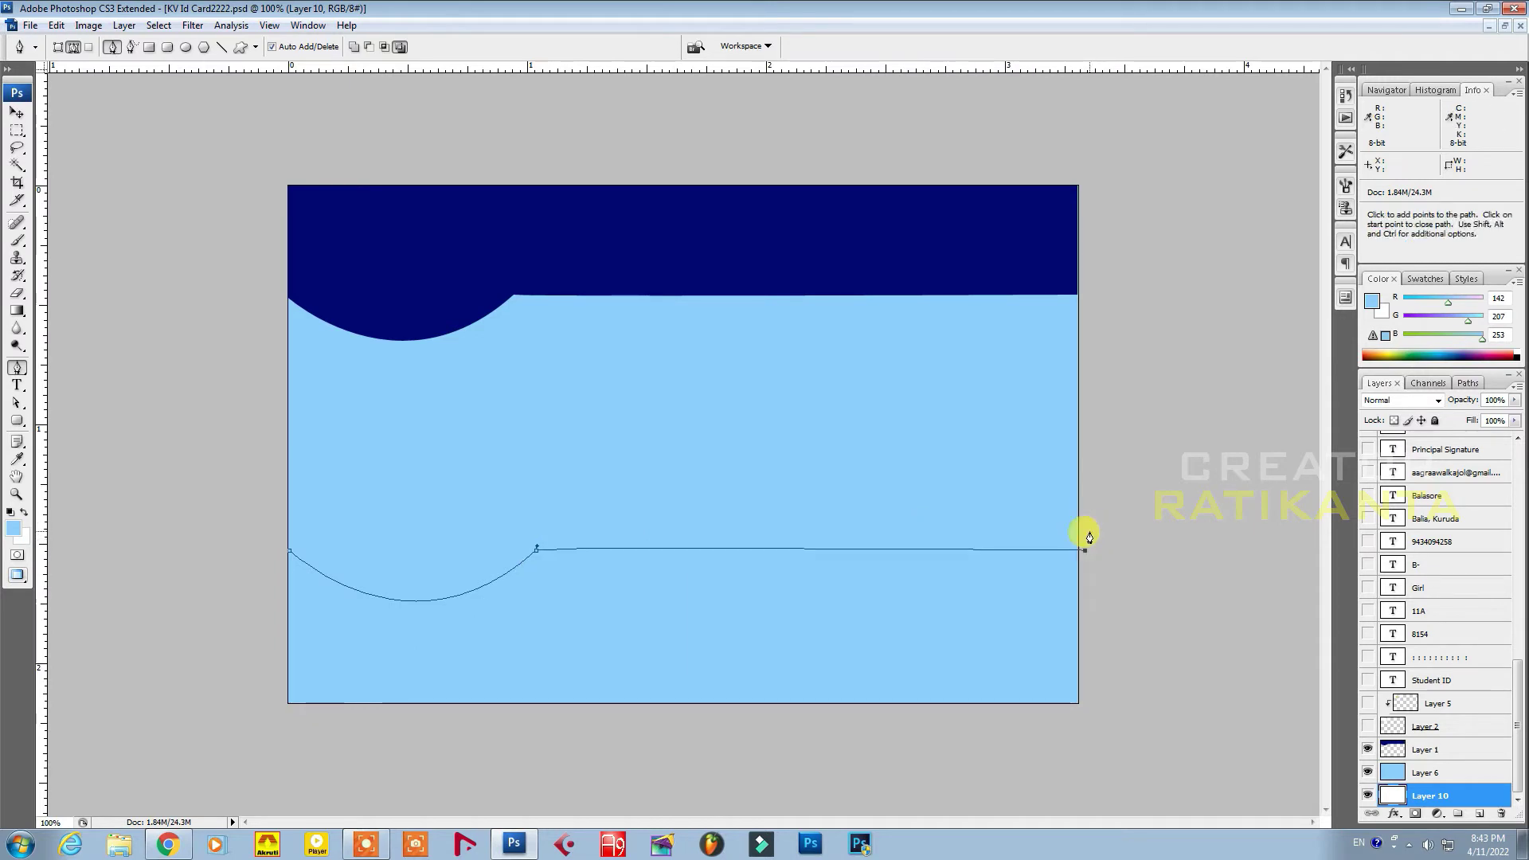
click(1085, 450)
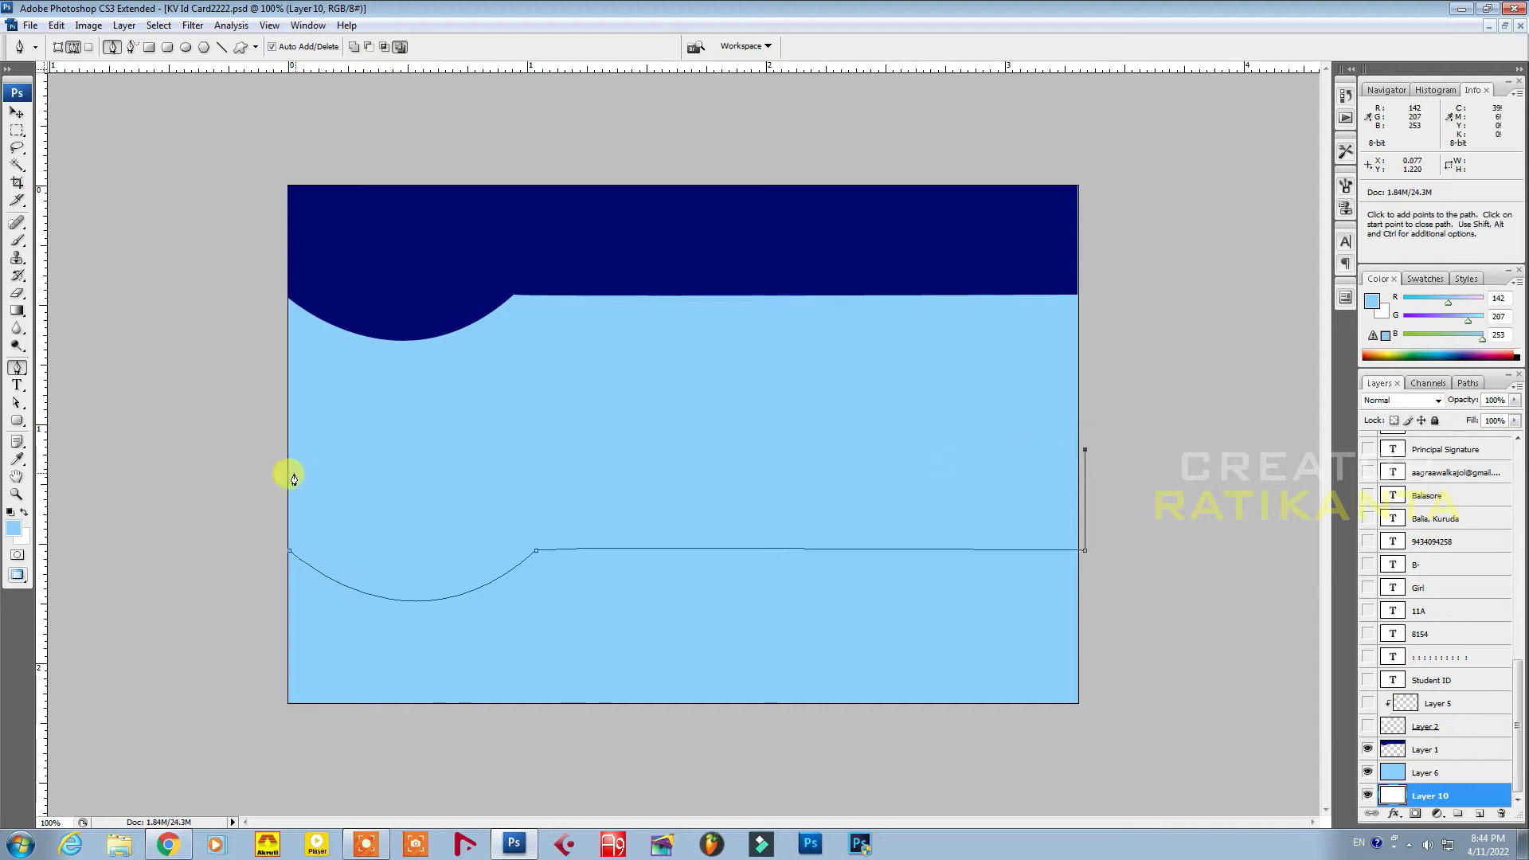
click(266, 449)
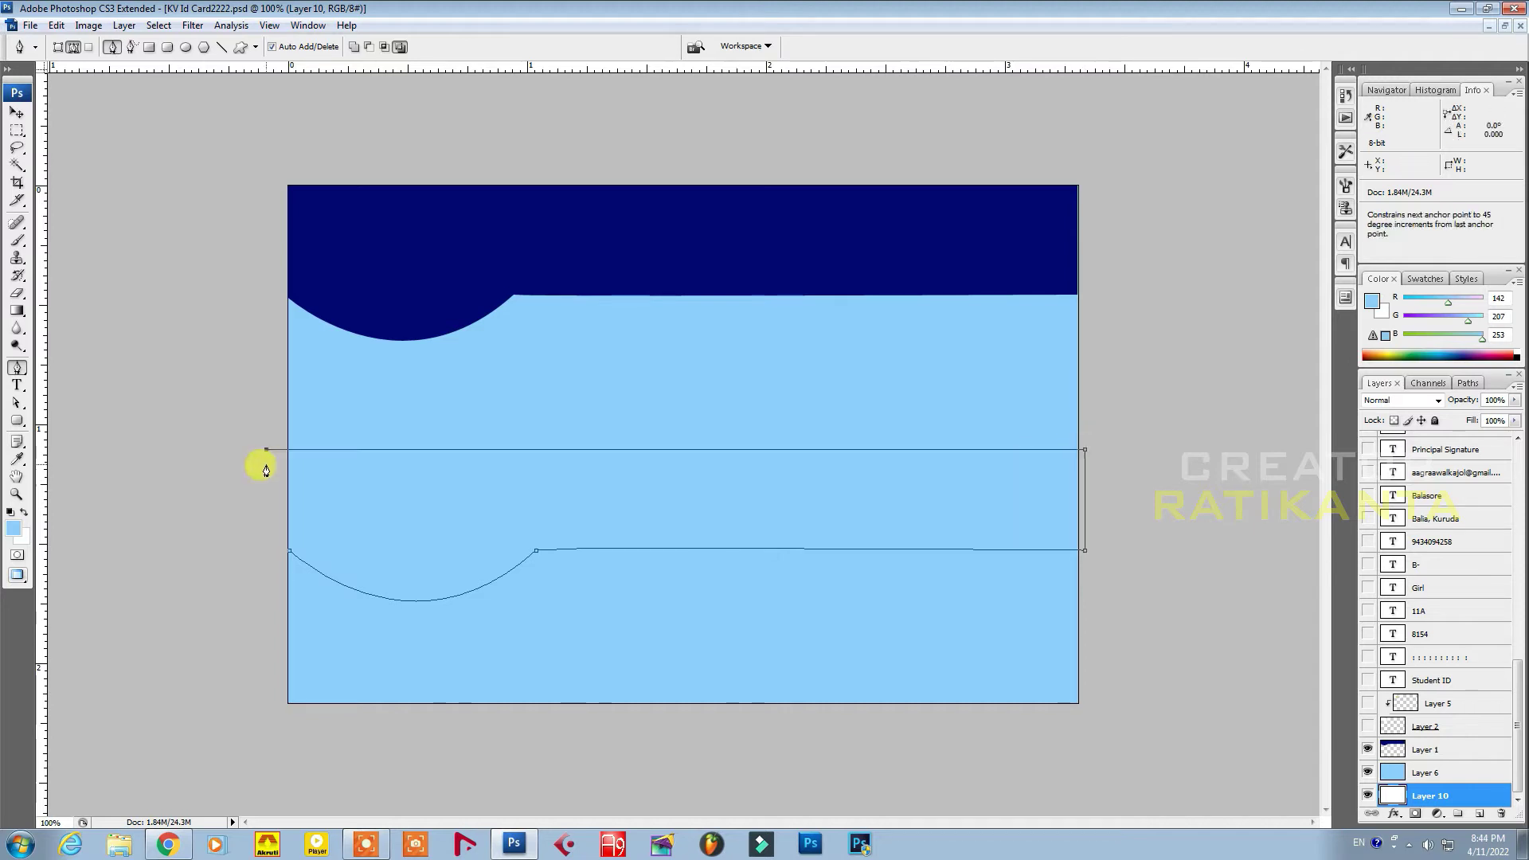
click(287, 557)
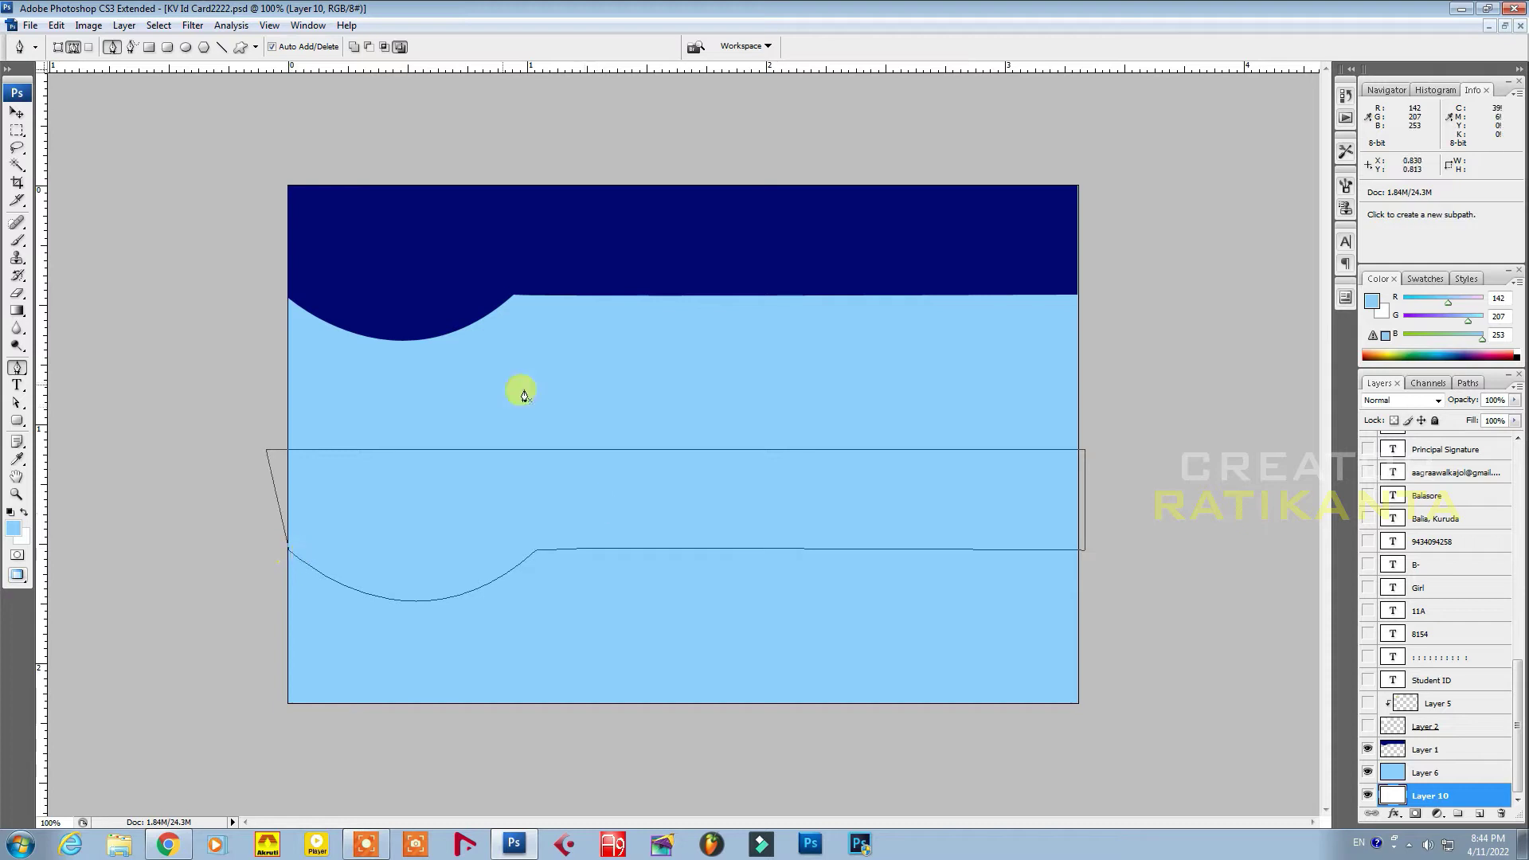
right_click(514, 507)
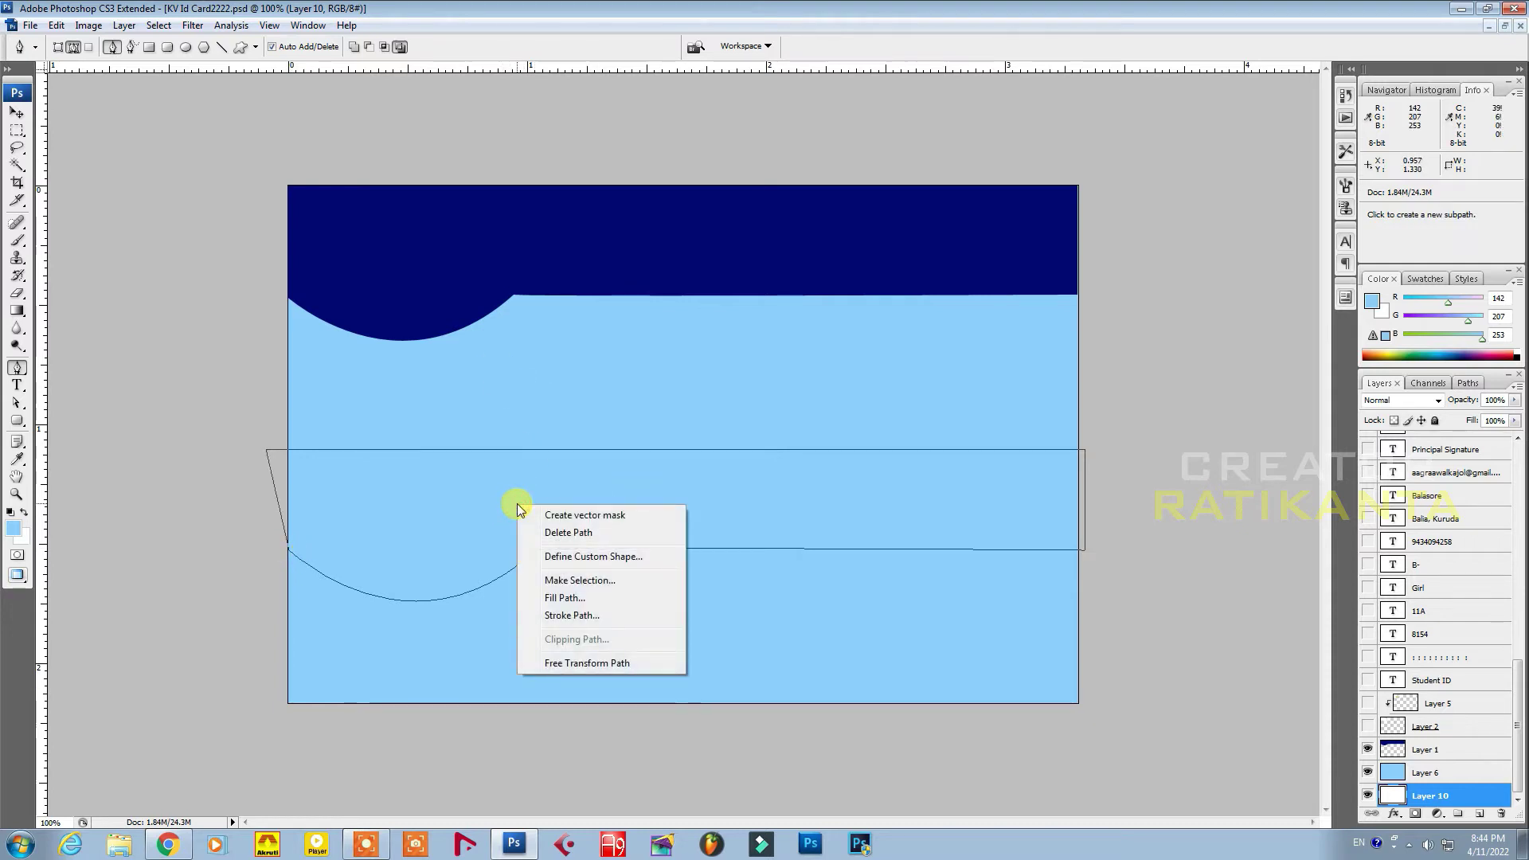
Step: Convert the path to a selection and sample the header's navy as foreground colour
click(578, 580)
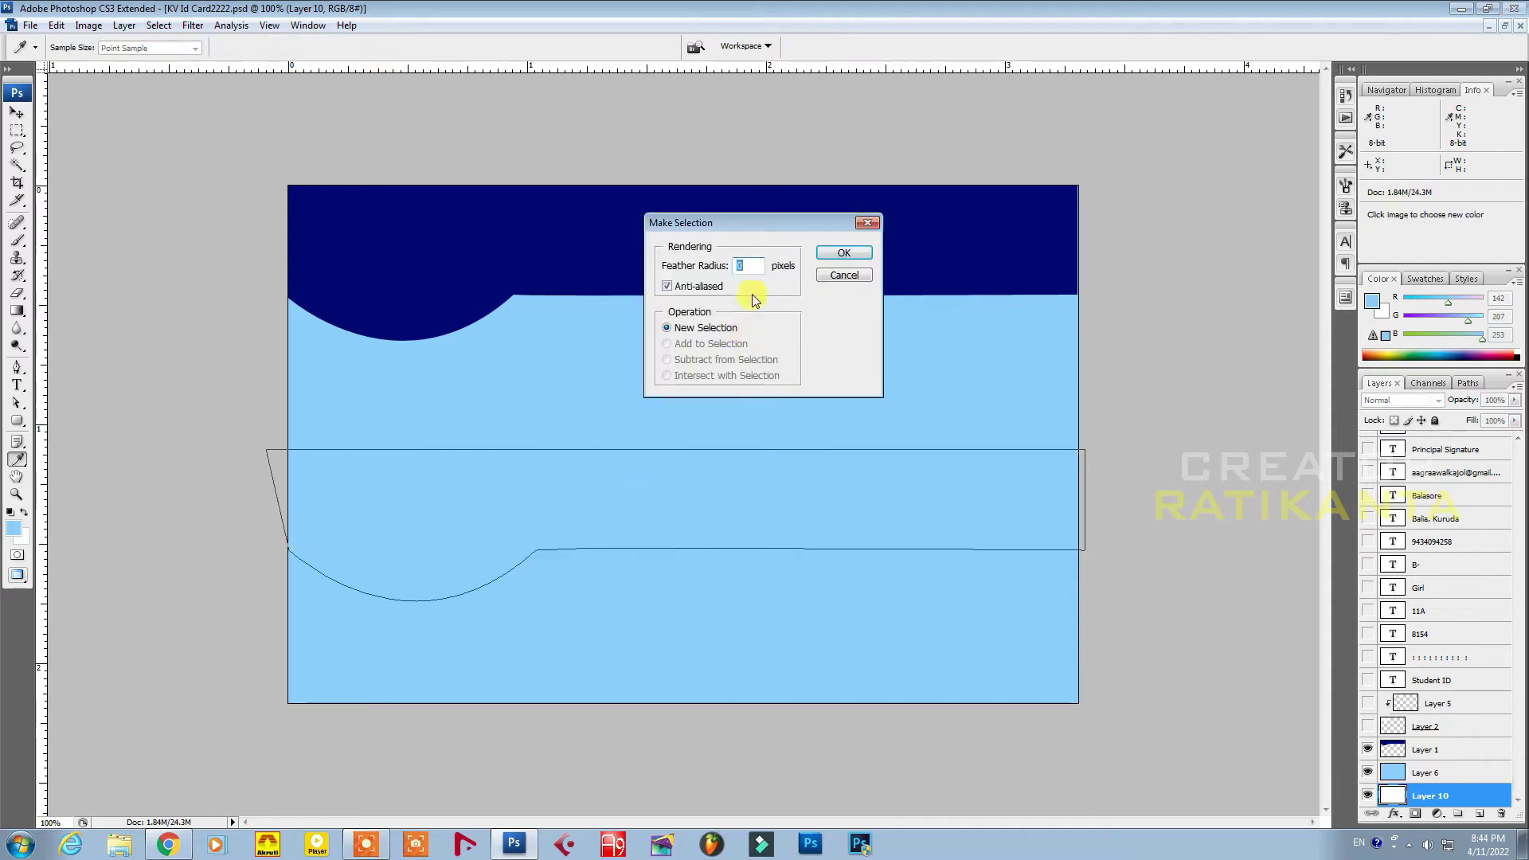
click(828, 256)
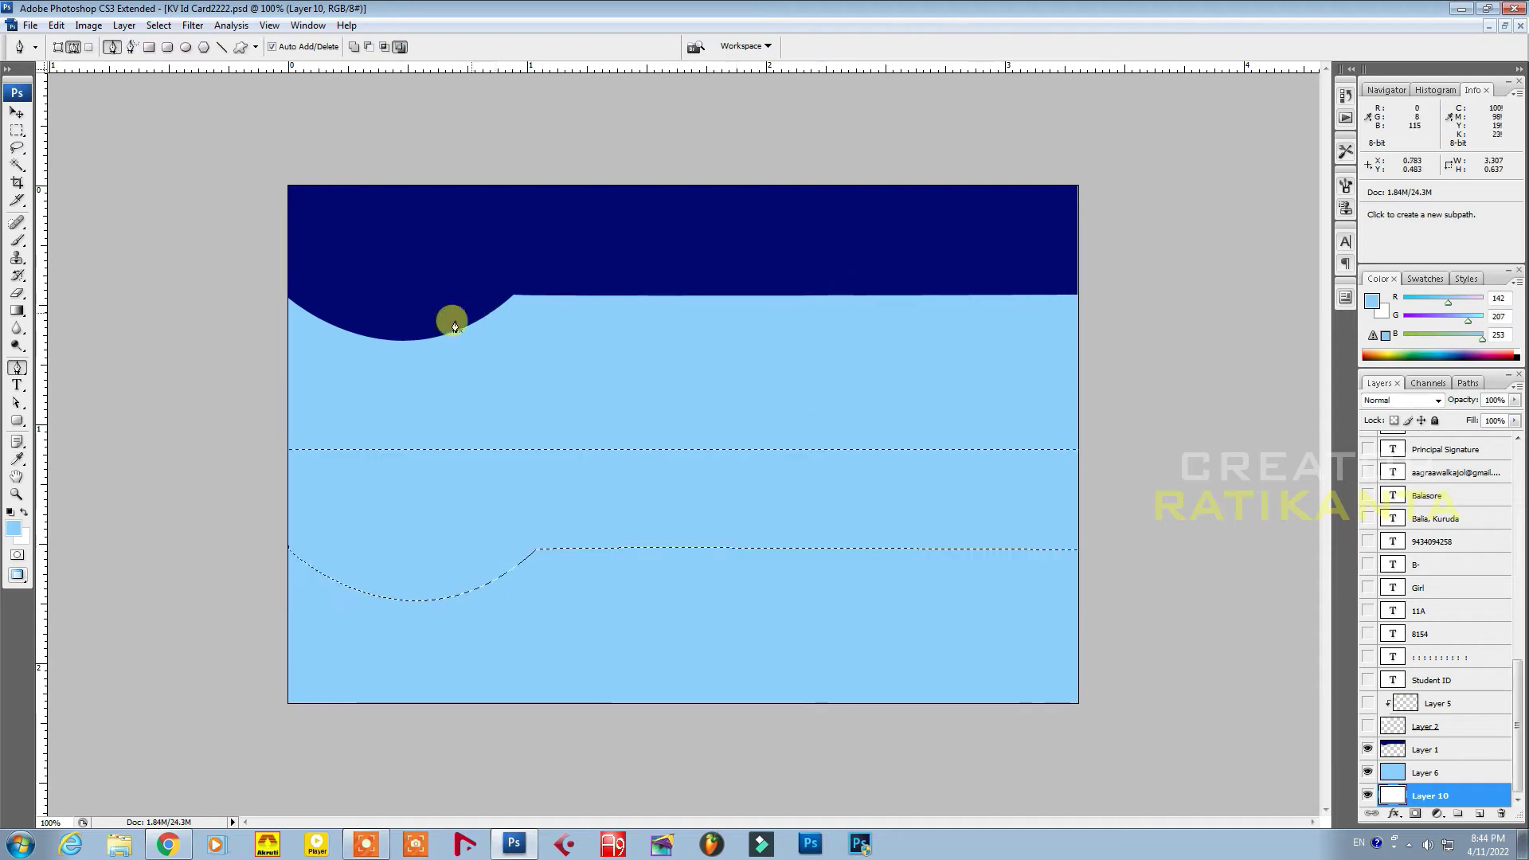
click(16, 459)
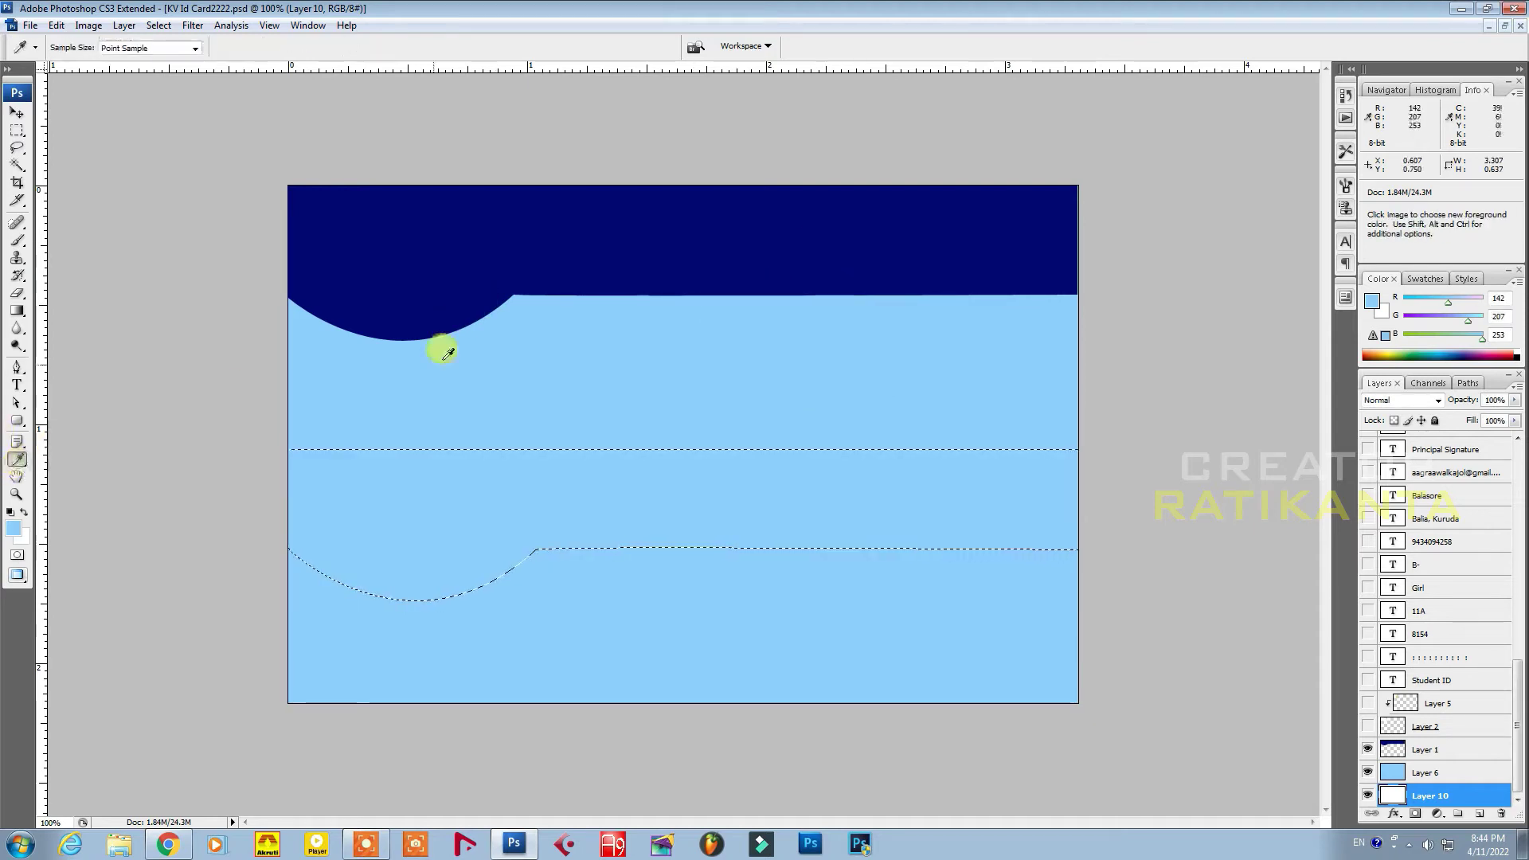
click(384, 287)
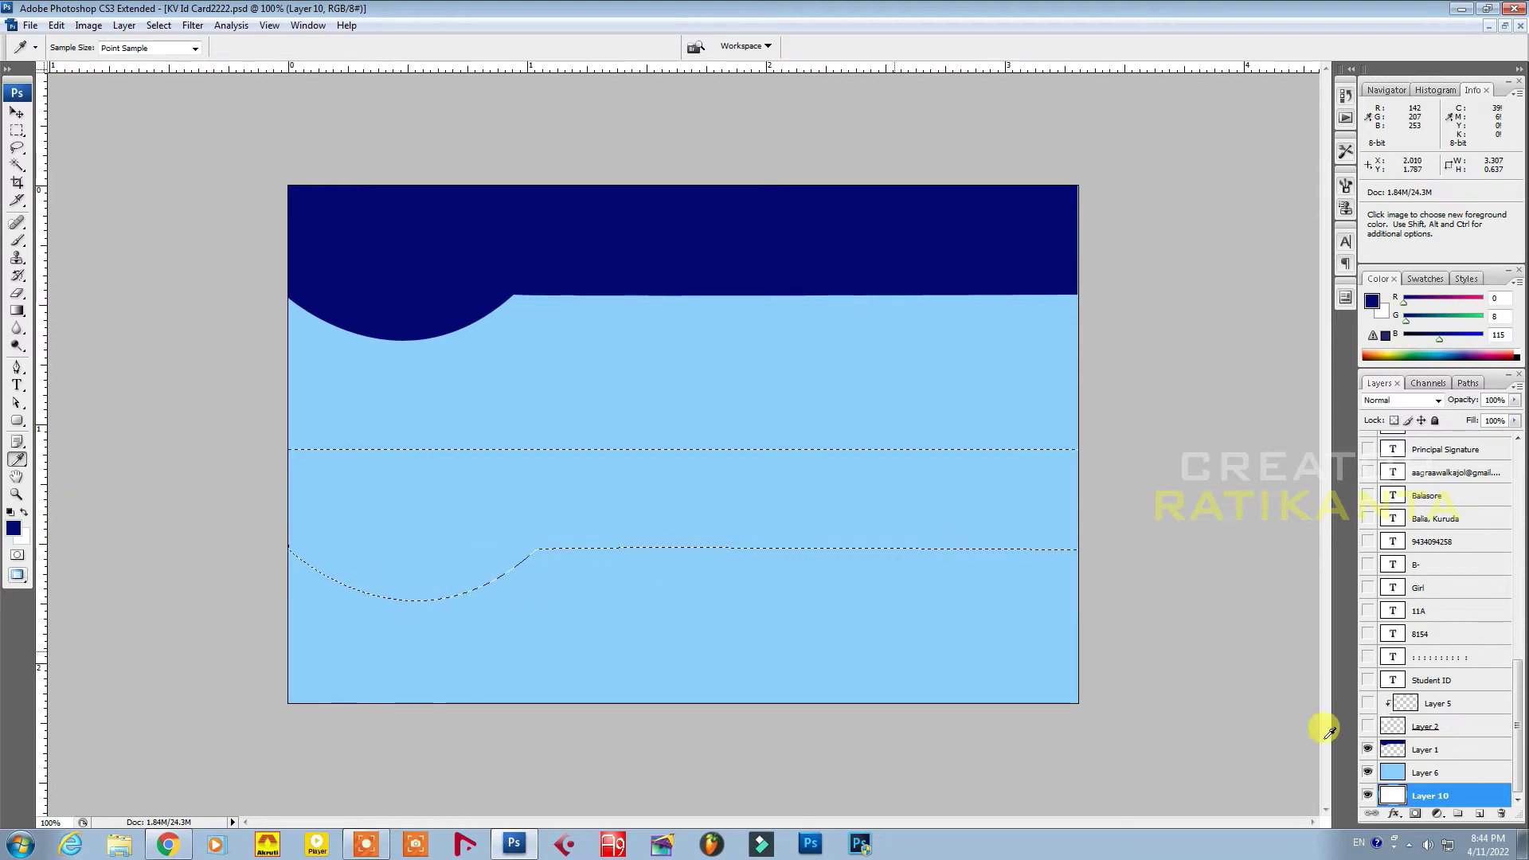
Step: Fill the selection navy on new Layer 11, bring it to front, and deselect
click(1479, 815)
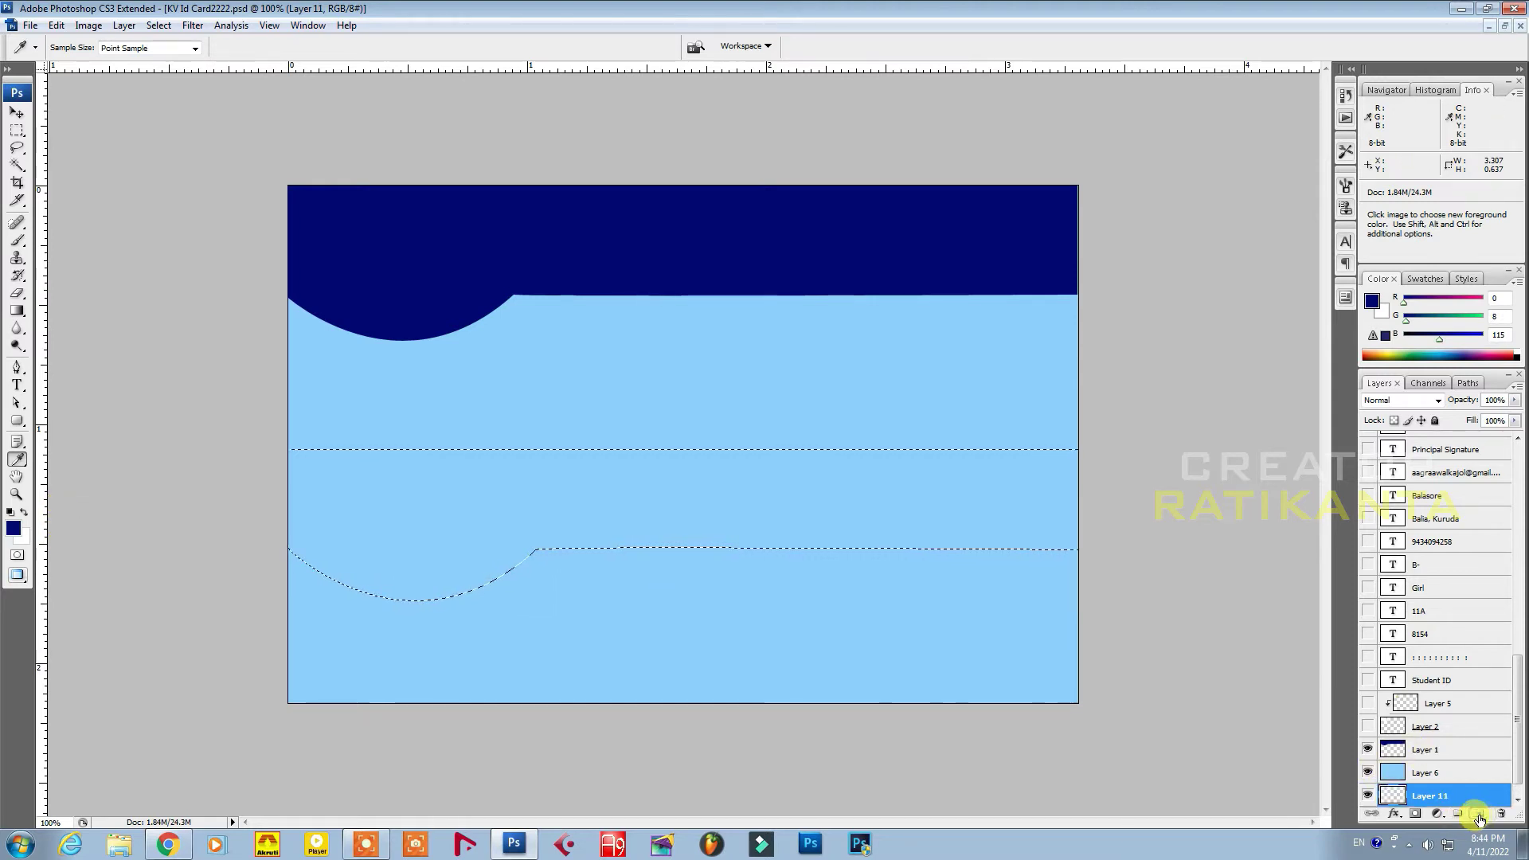
key(alt)
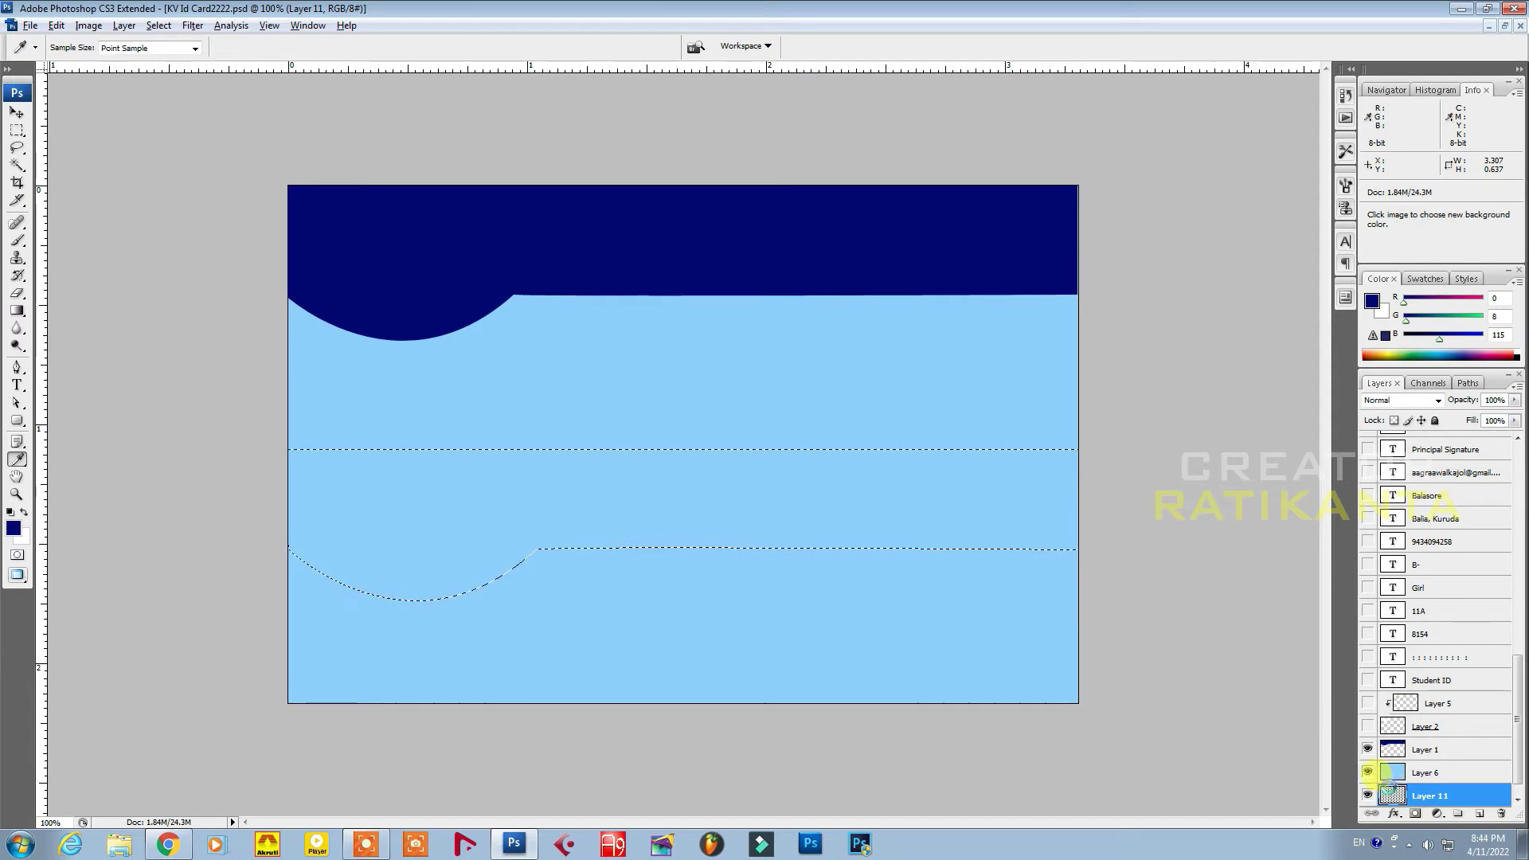
key(alt+BackSpace)
click(16, 111)
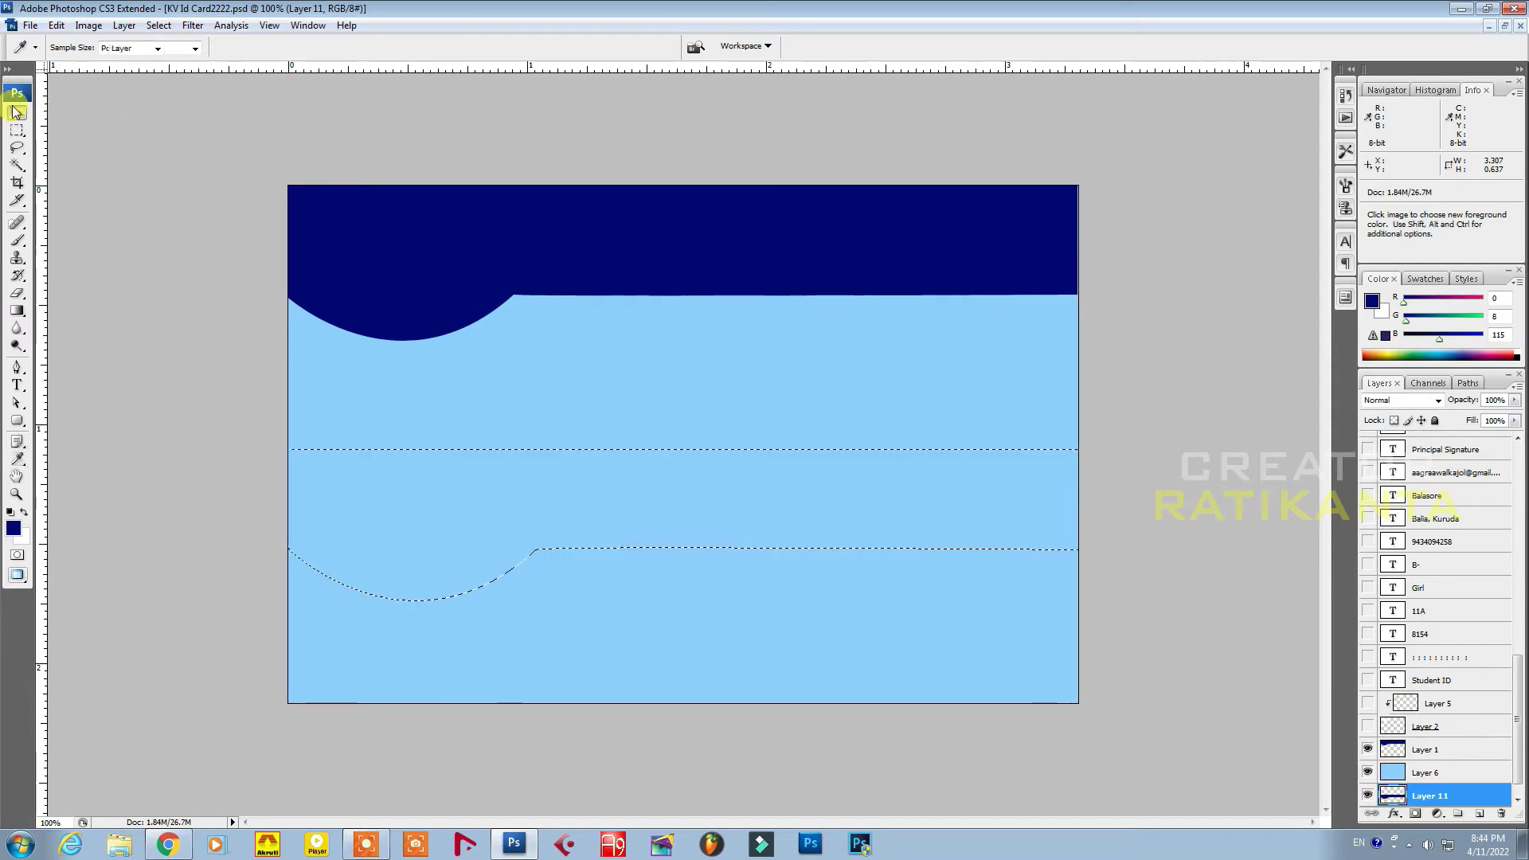
key(ctrl+shift+bracketright)
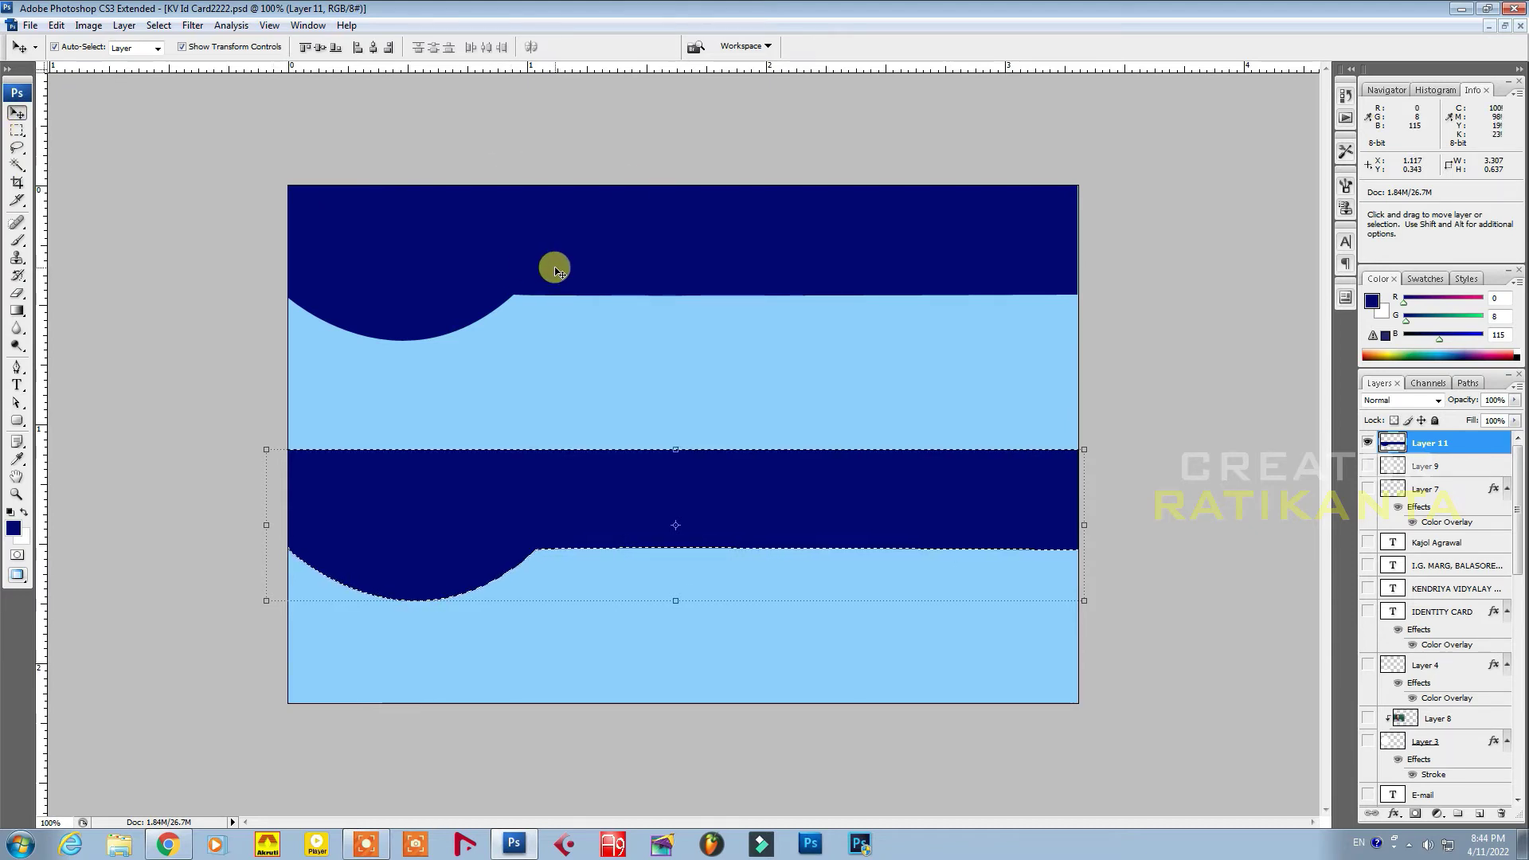
key(ctrl+d)
Step: Delete the extra navy band on Layer 11
key(Delete)
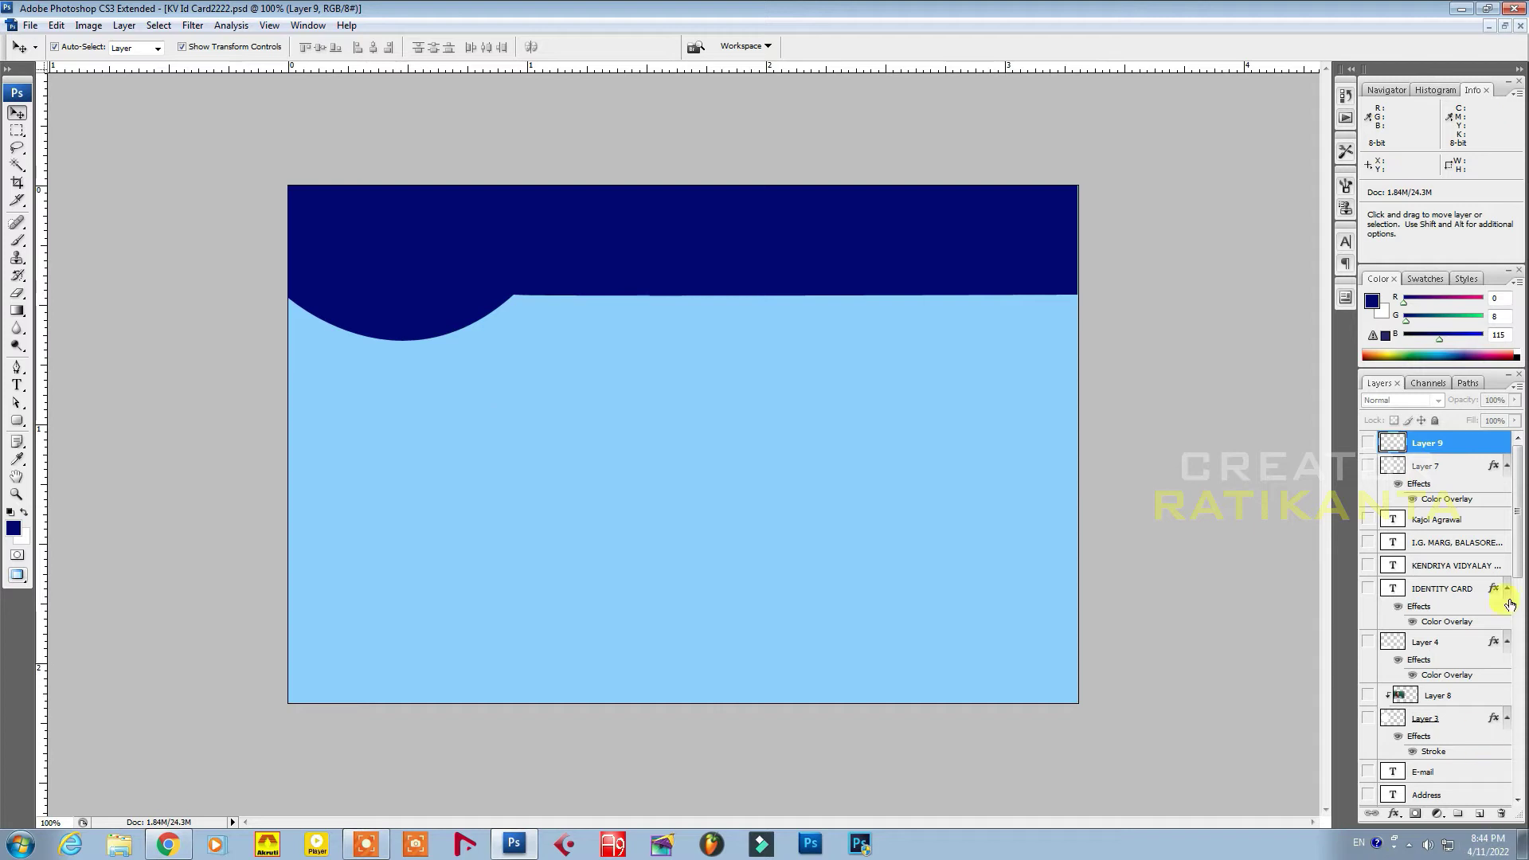
scroll(1462, 689, down, 5)
scroll(1462, 690, down, 5)
scroll(1462, 690, down, 2)
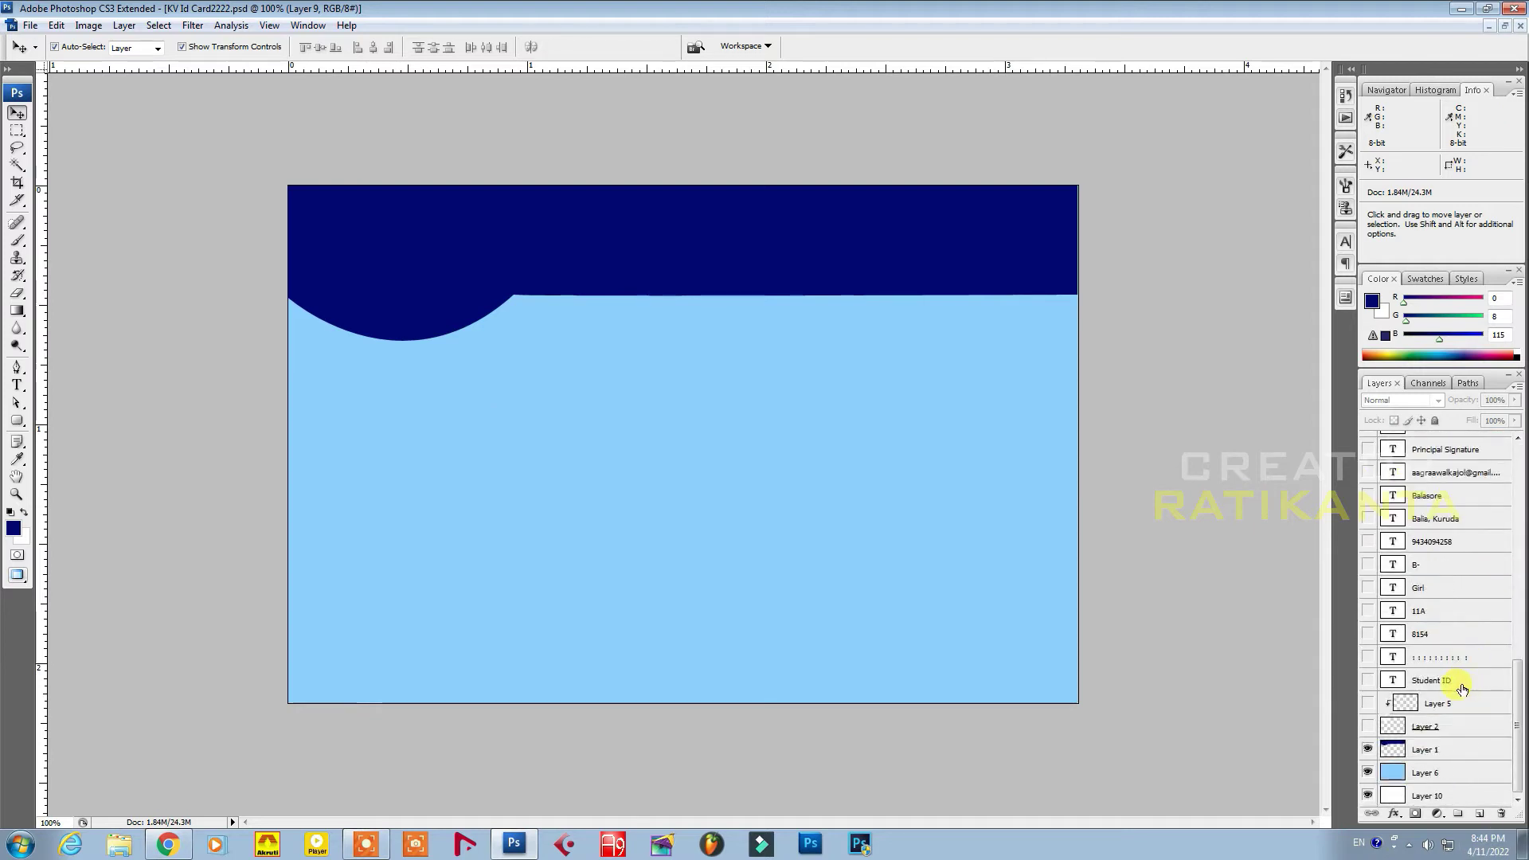
Step: Show Layer 2's white circle and Layer 5's KVS logo in the header
click(1369, 727)
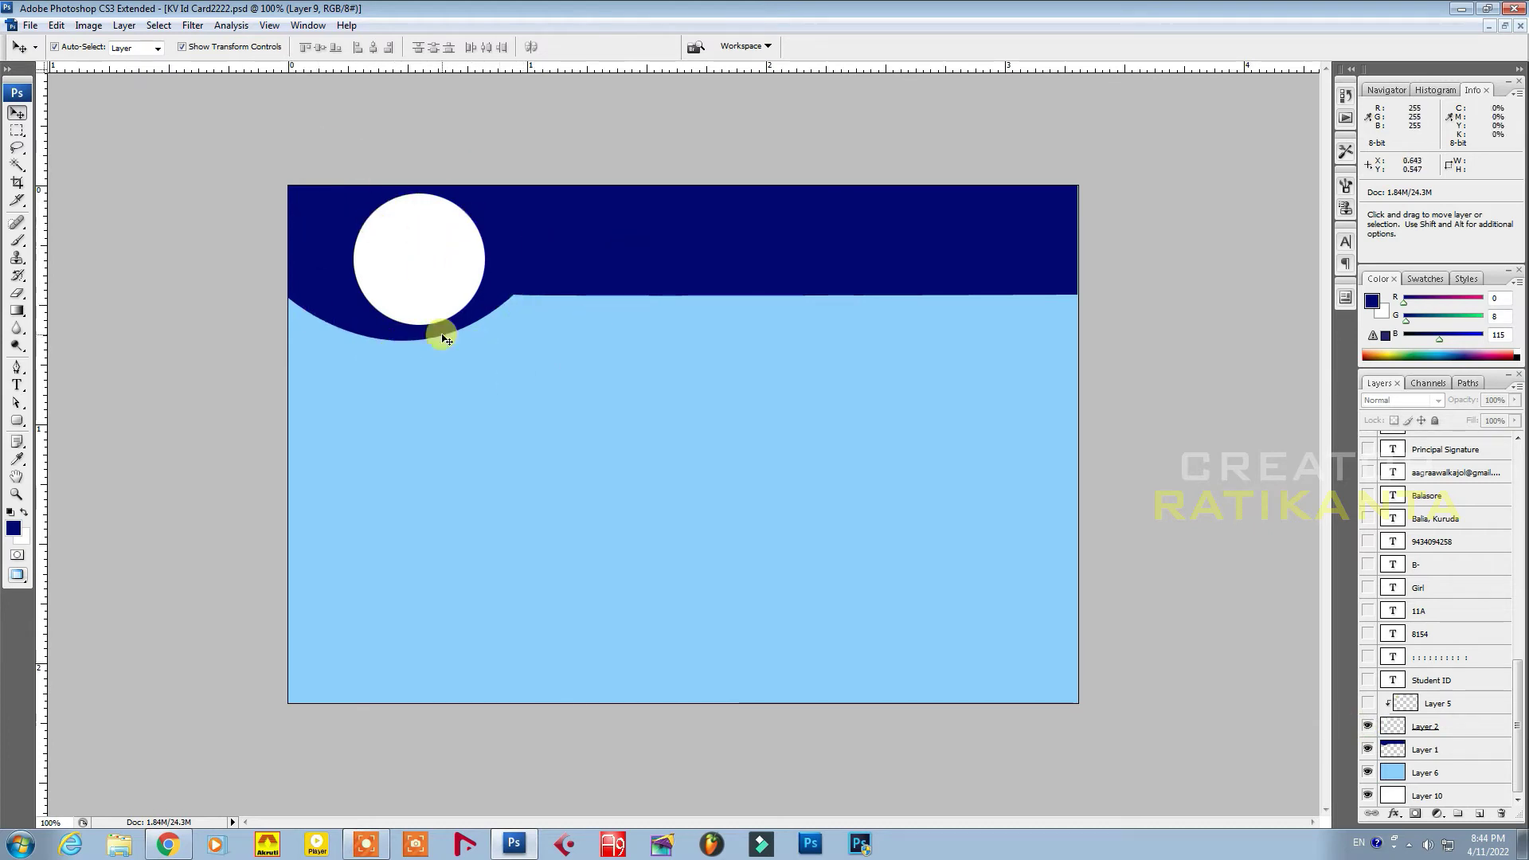
click(1366, 704)
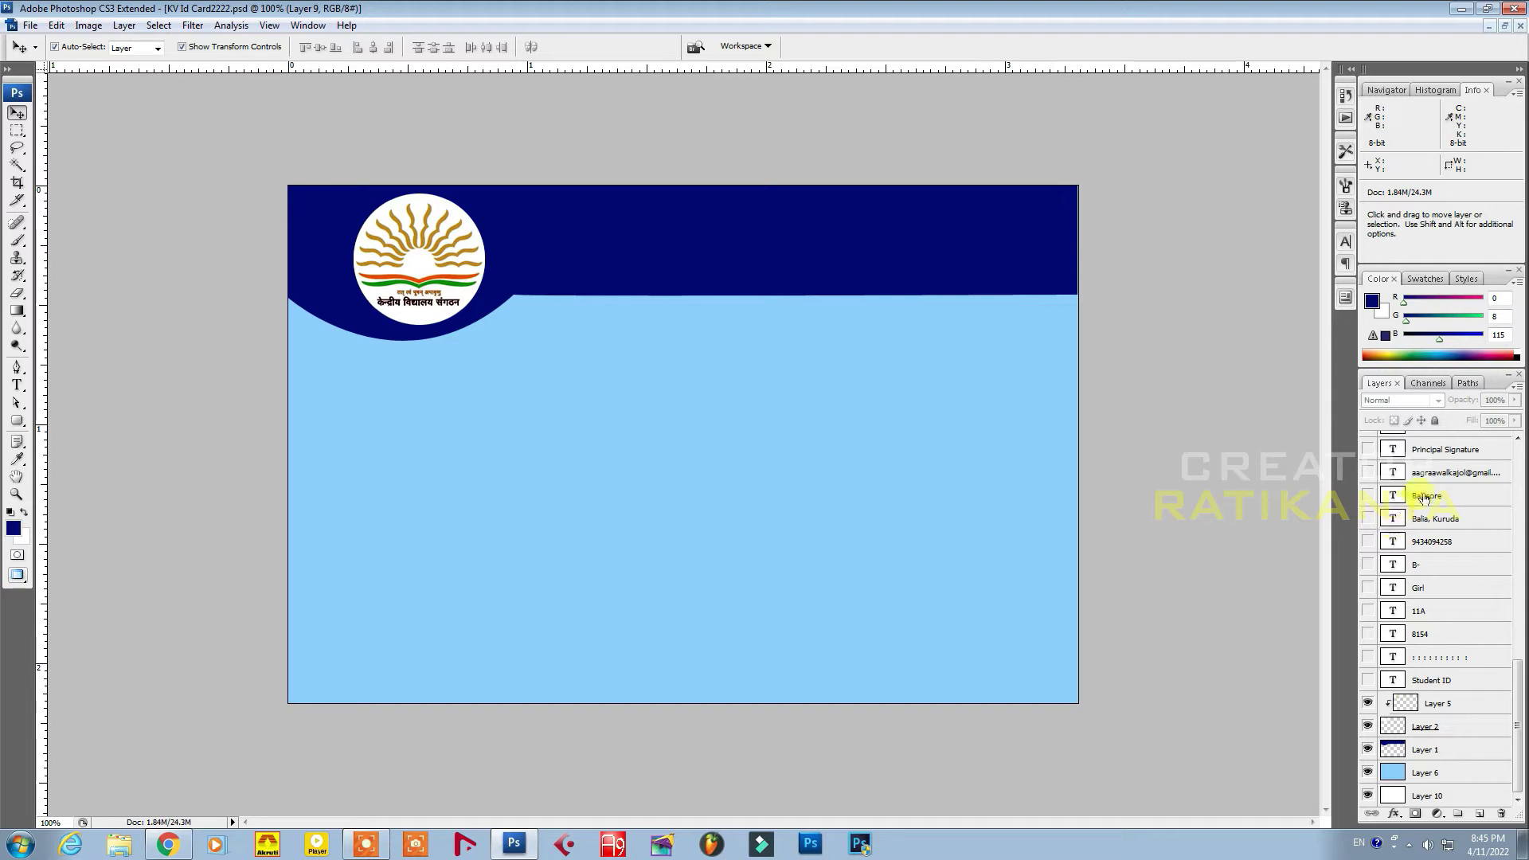
scroll(1439, 502, up, 1)
scroll(1494, 533, up, 3)
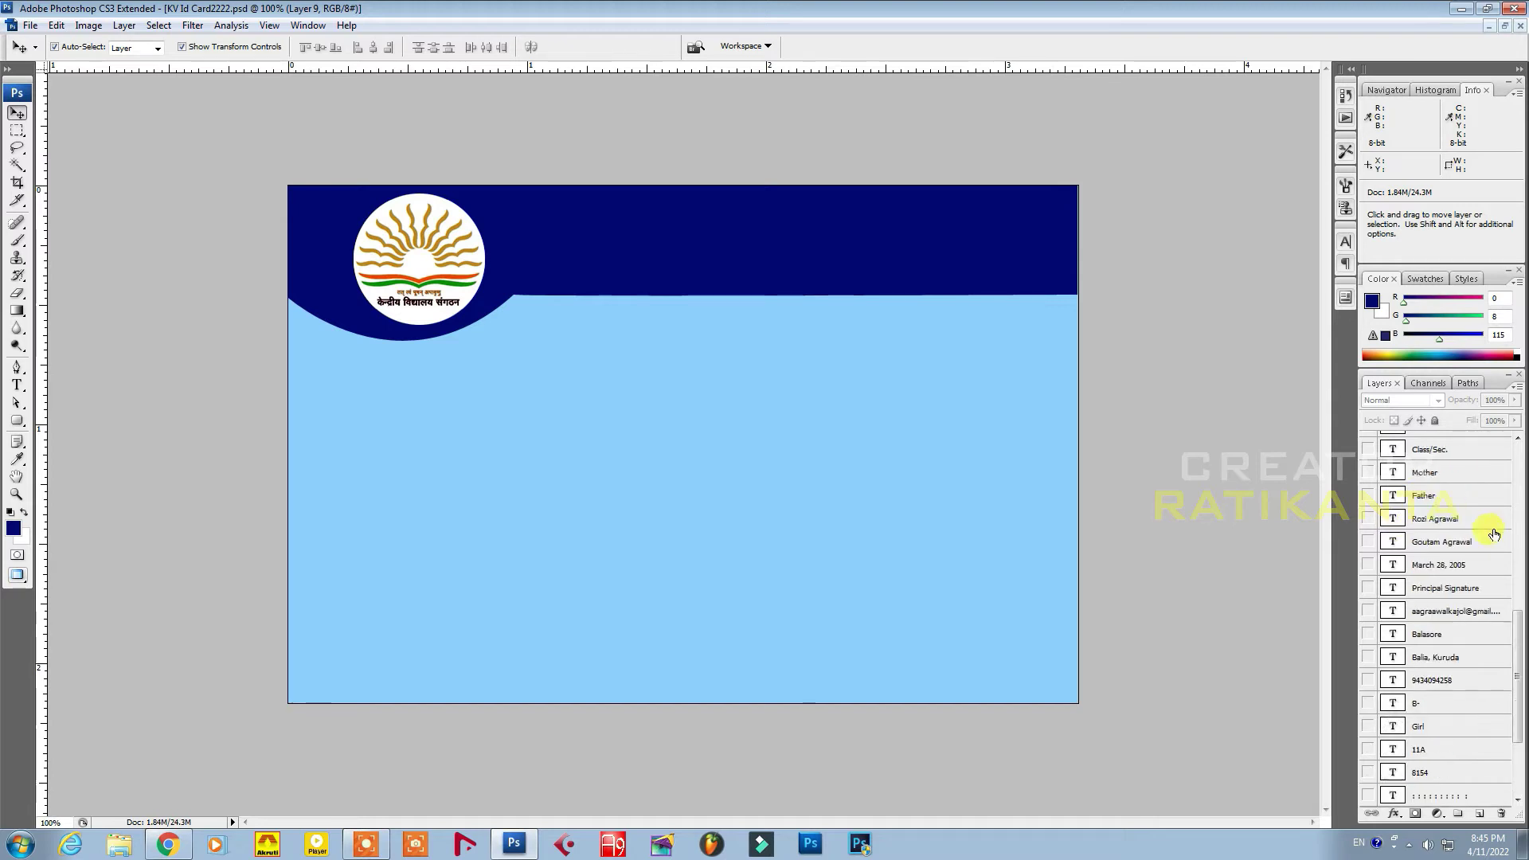
scroll(1494, 533, up, 3)
scroll(1494, 534, up, 5)
scroll(1494, 534, up, 3)
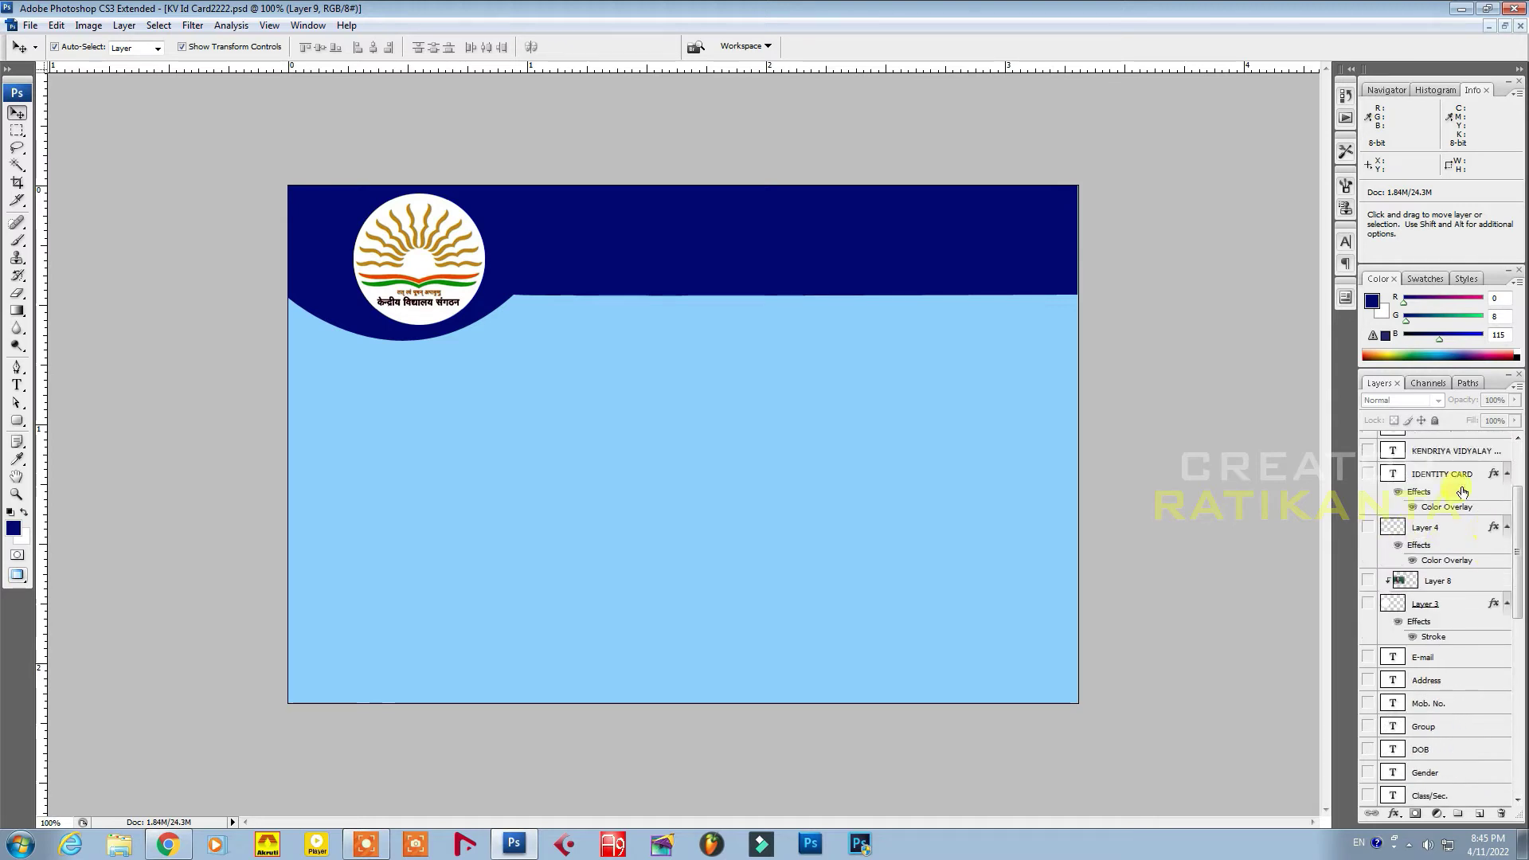
Step: Show the KENDRIYA VIDYALAY NO.-1 title and the I.G. MARG, BALASORE, ODISHA-756001 address
click(1368, 451)
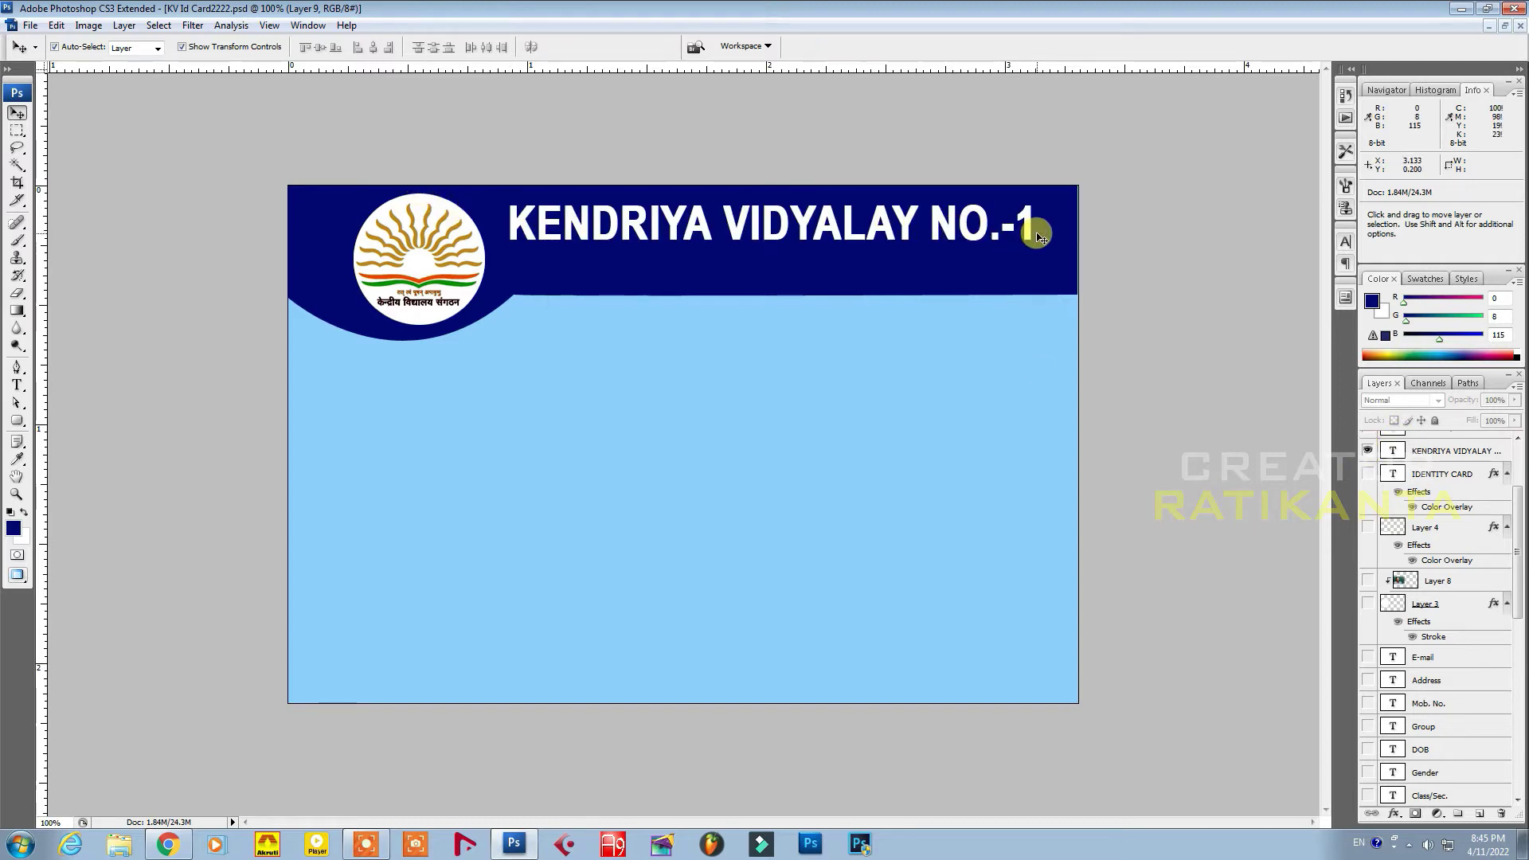
key(ctrl+z)
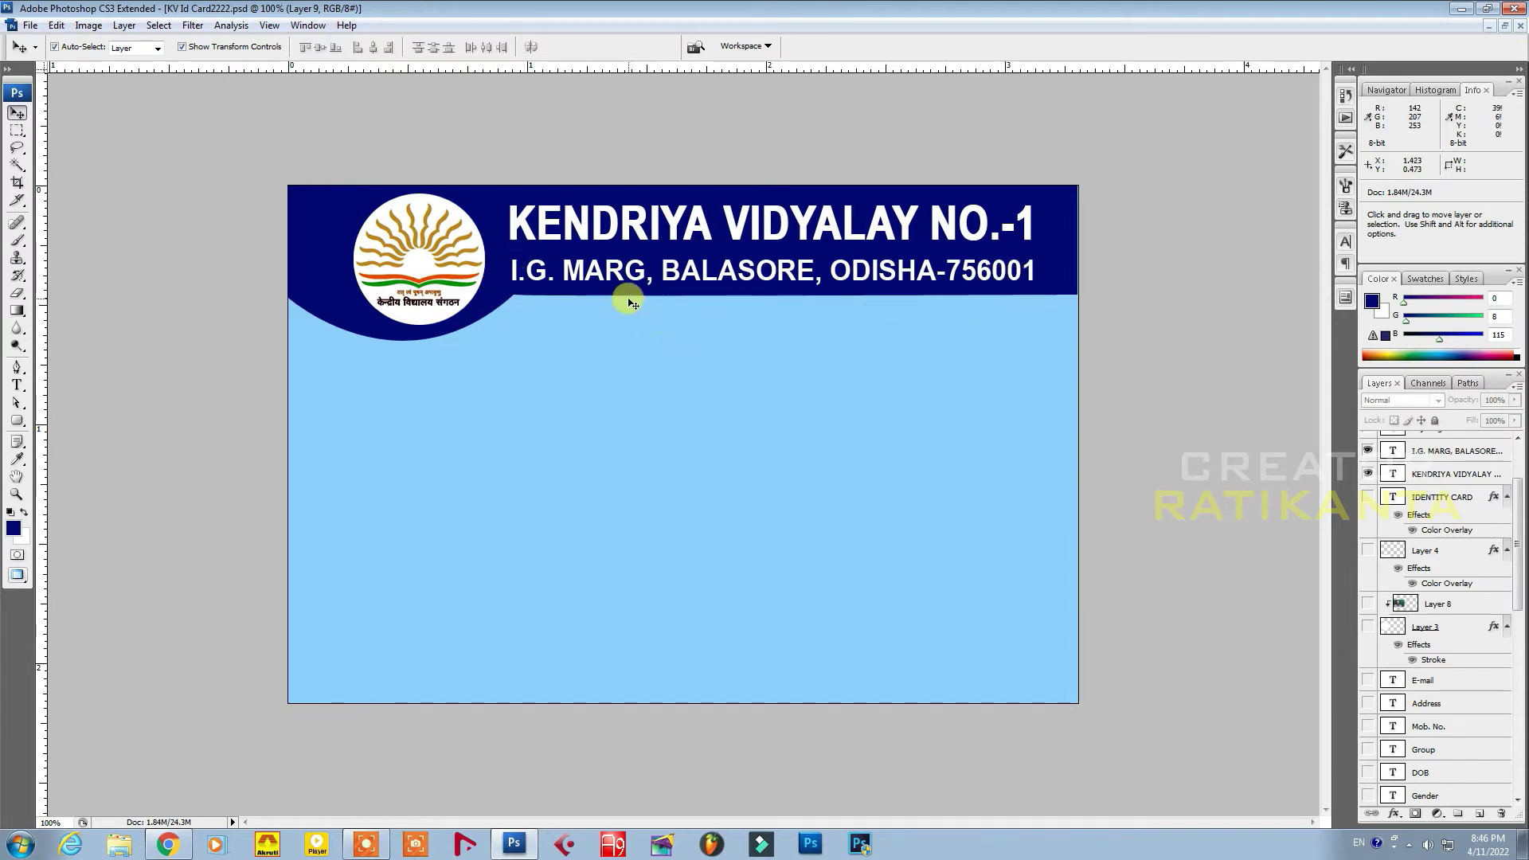
click(17, 386)
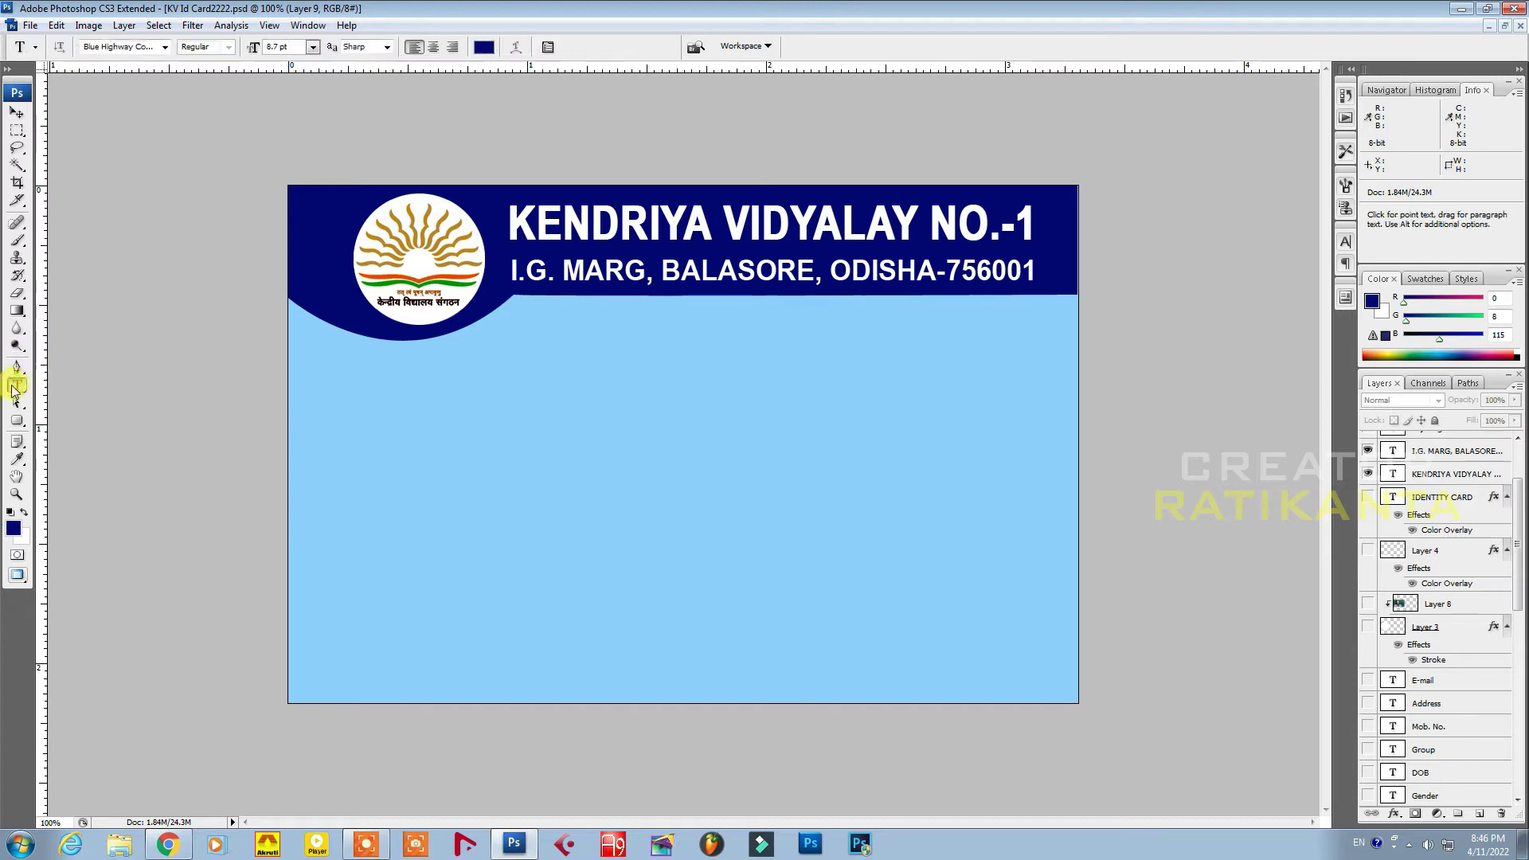
click(594, 274)
key(ctrl+a)
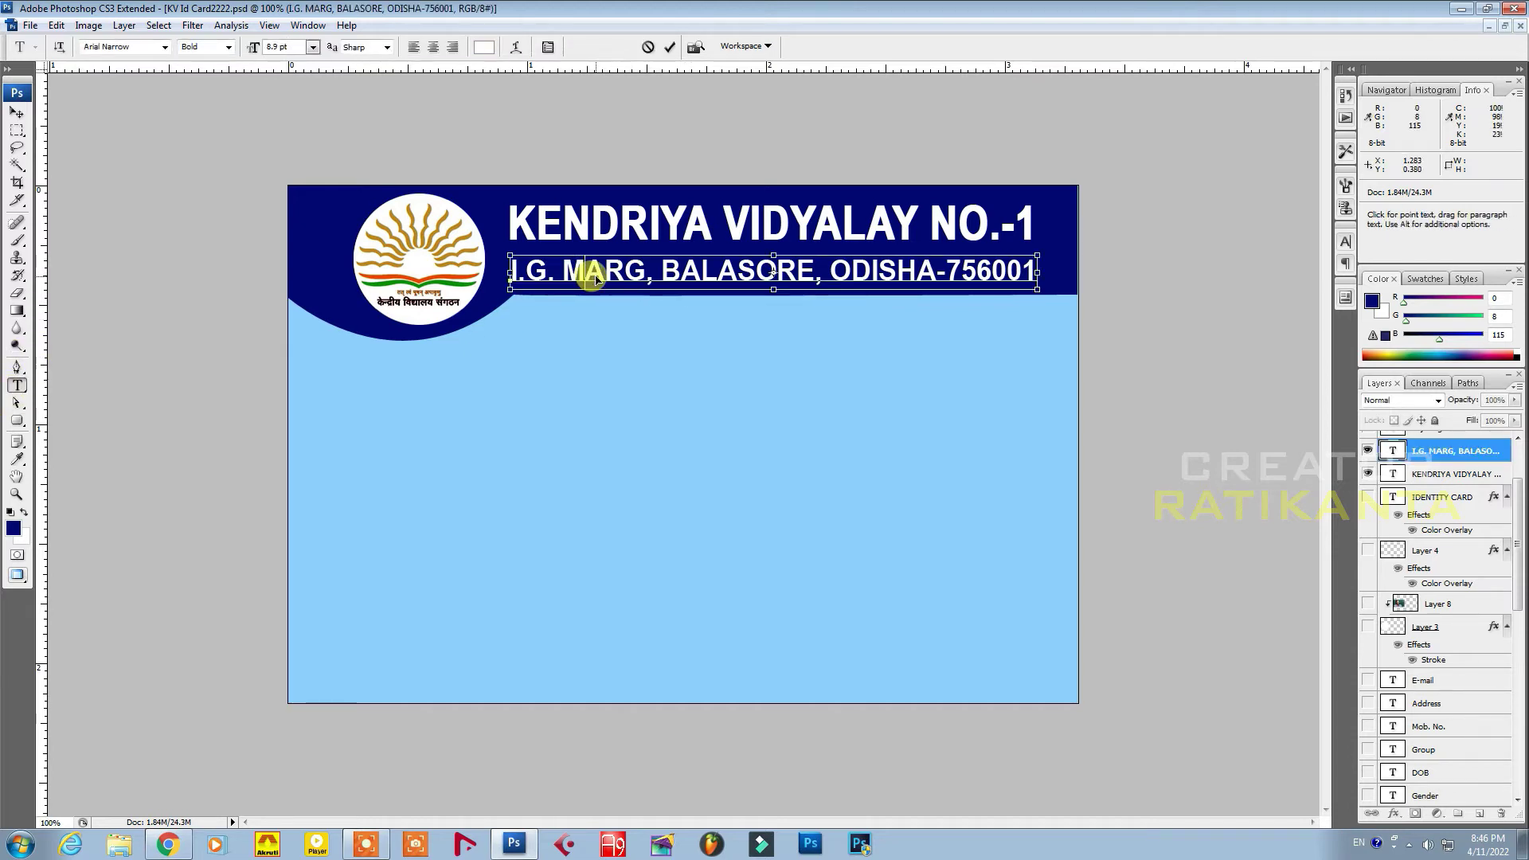
click(16, 118)
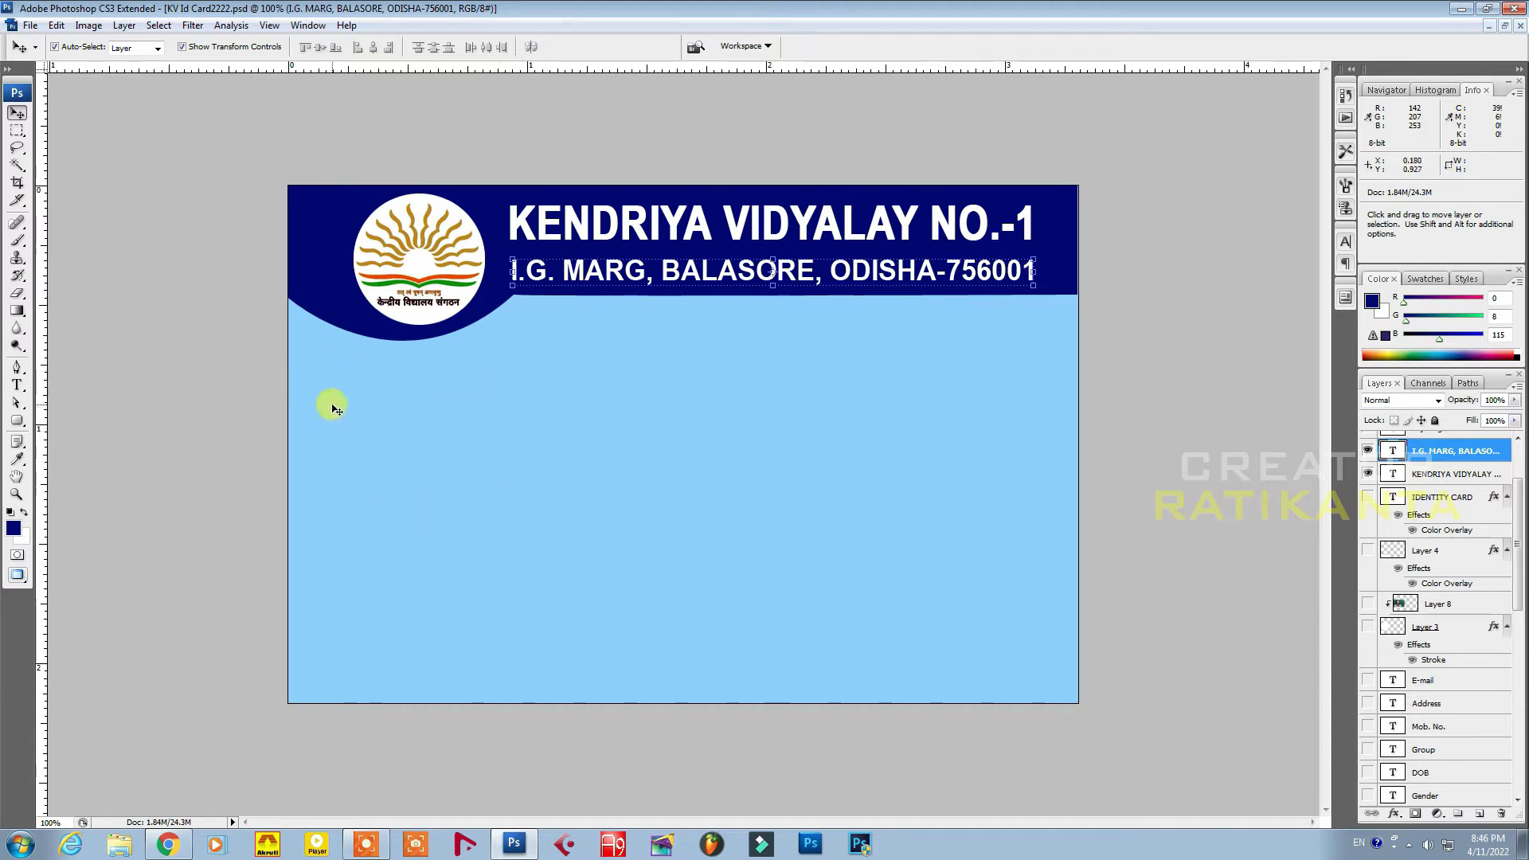
Step: Show the navy-bordered photo box, the student photo, and the red name text
scroll(1373, 515, down, 3)
click(1369, 512)
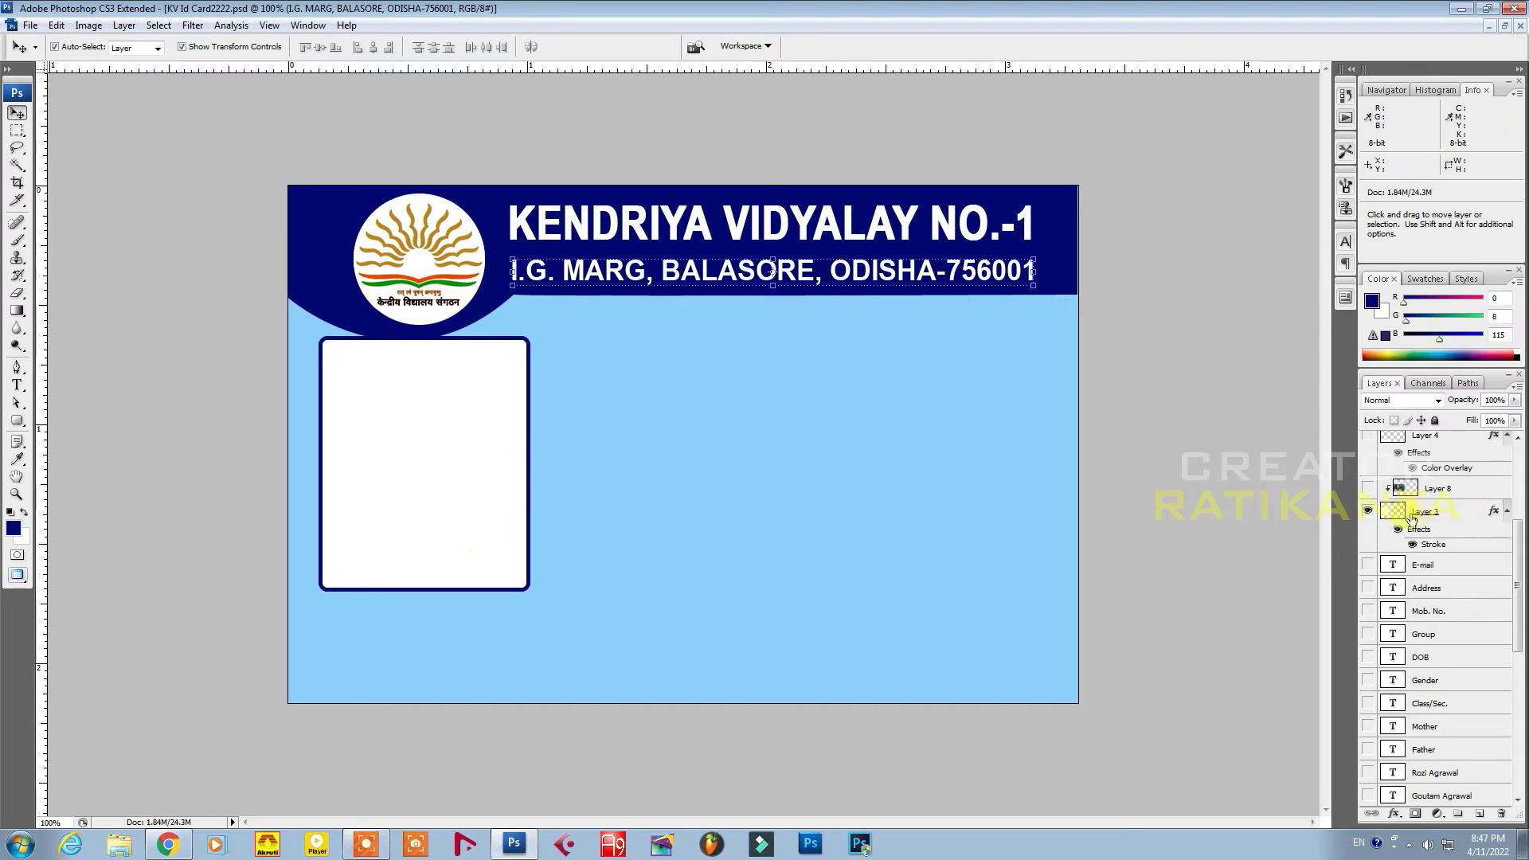
click(1368, 488)
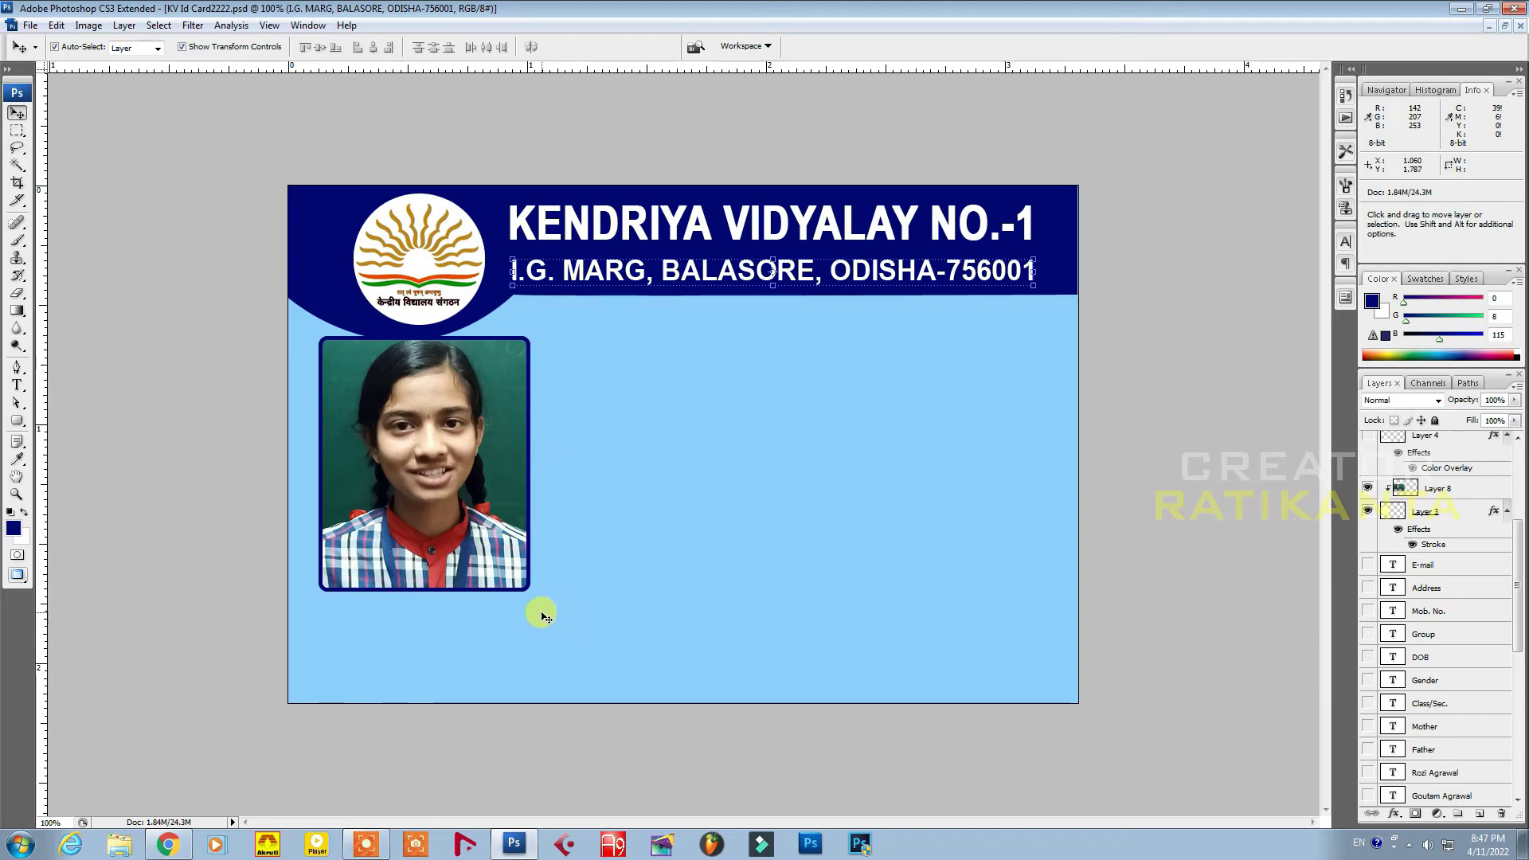
scroll(1451, 528, up, 5)
click(1367, 519)
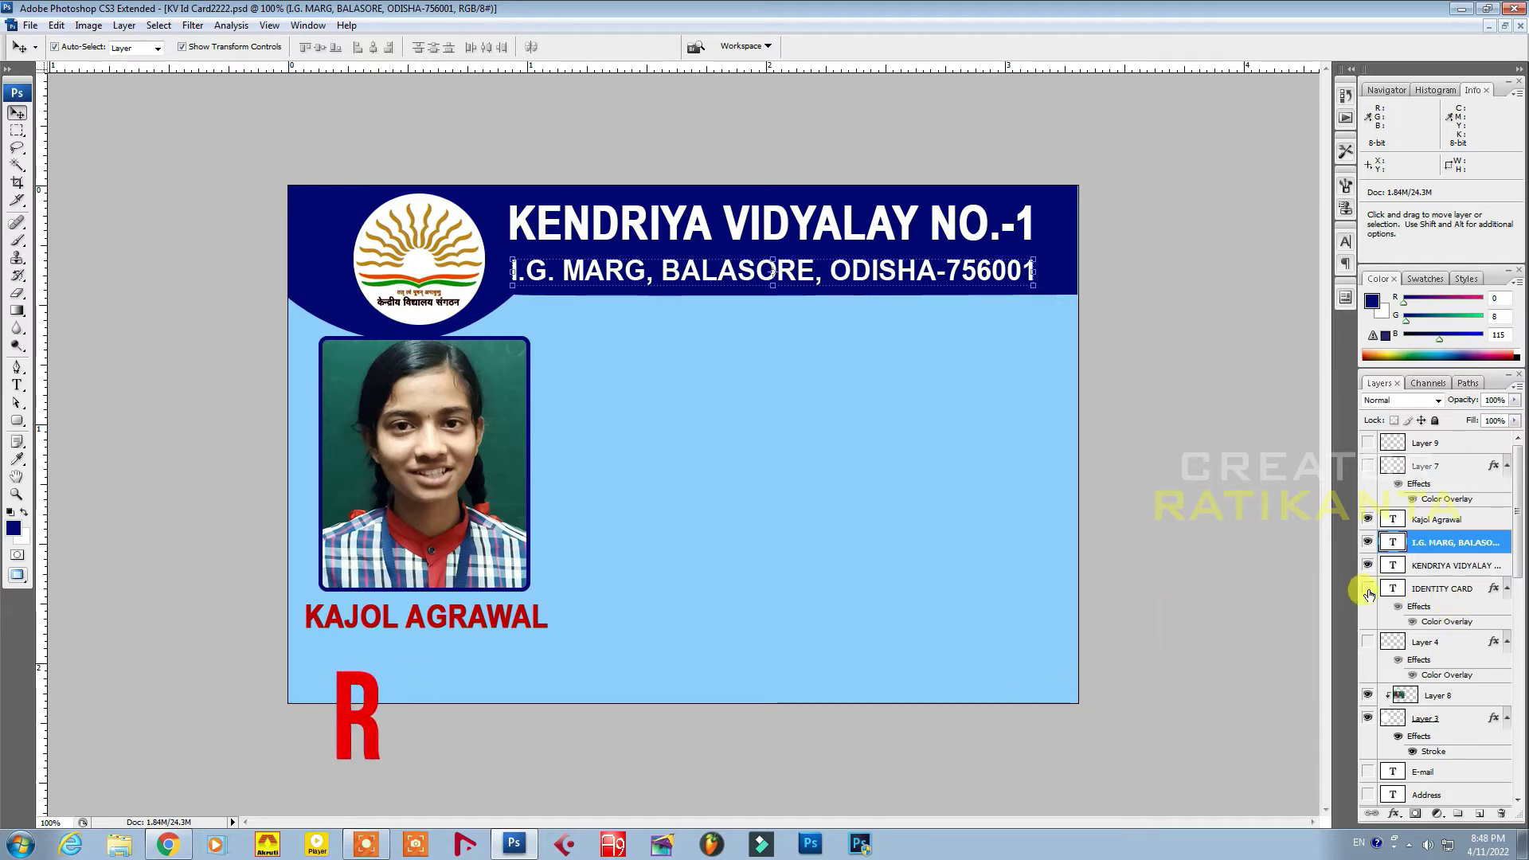
Step: Show the yellow IDENTITY CARD text and its navy Layer 4 banner at the bottom
click(1367, 590)
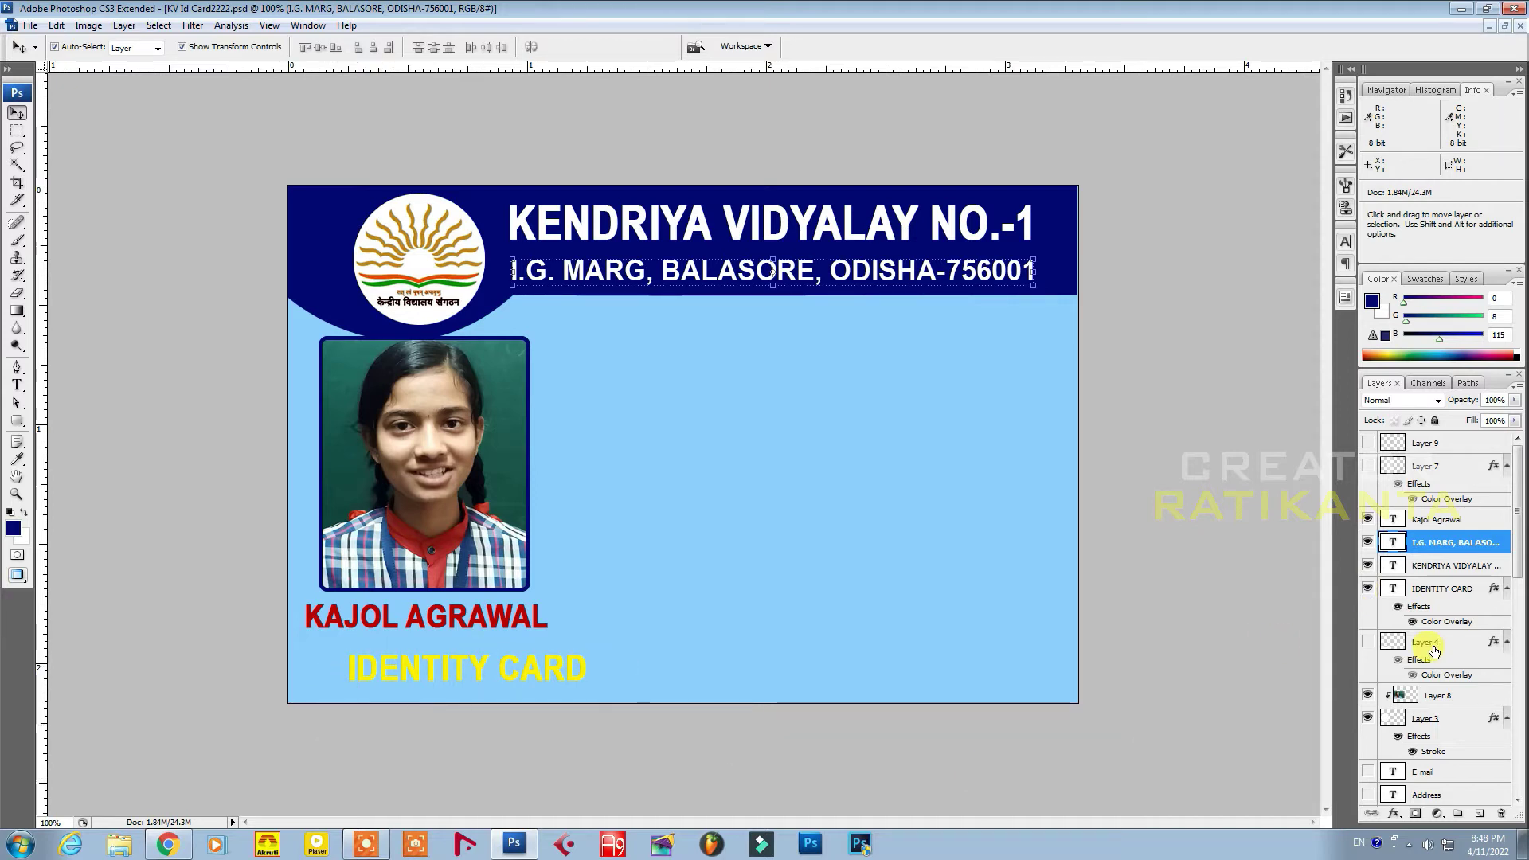
click(1367, 642)
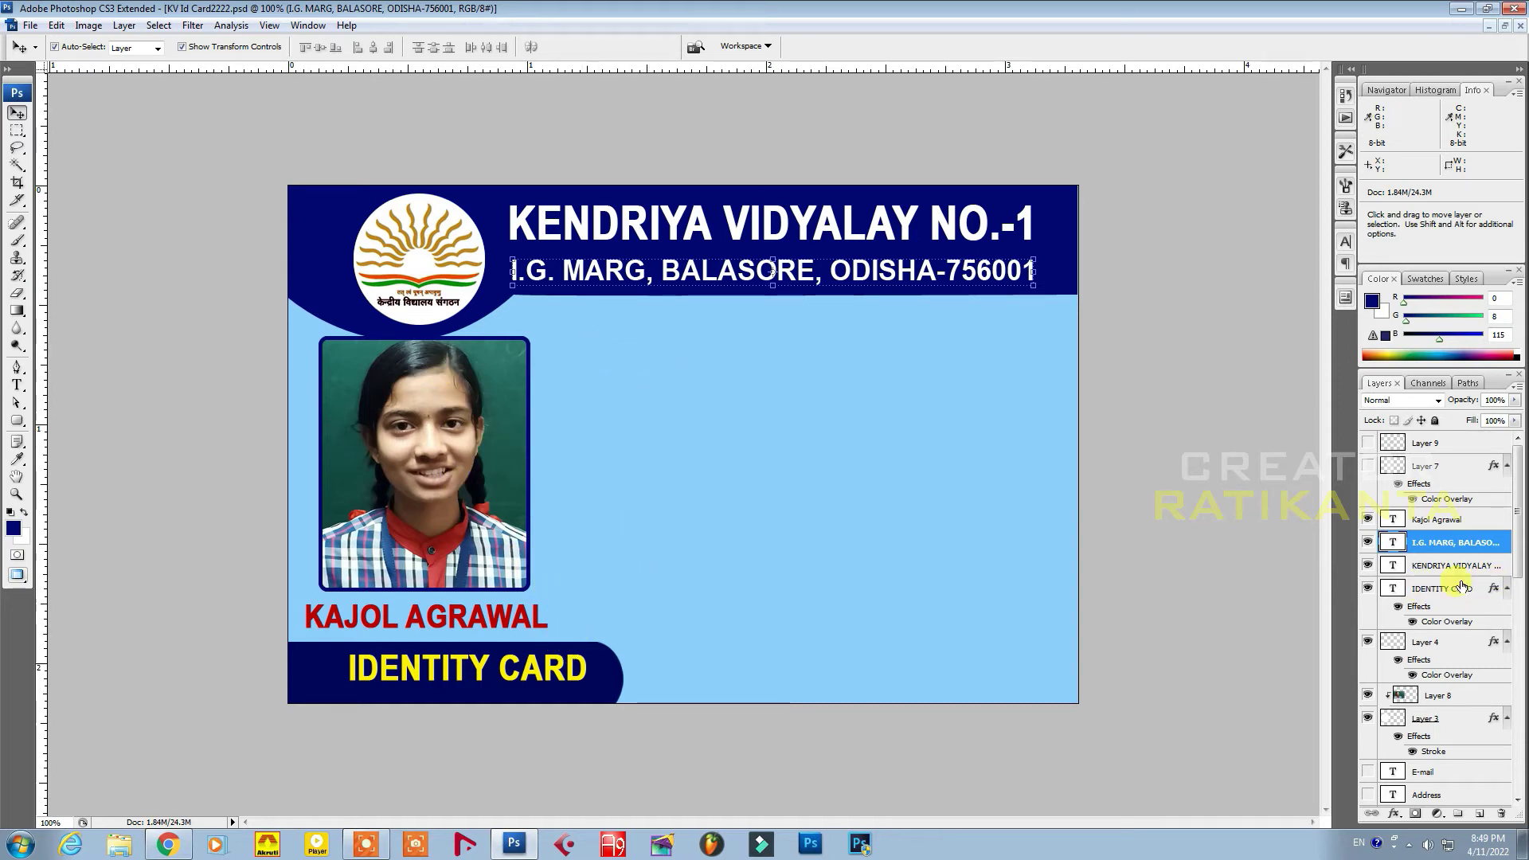
scroll(1462, 587, down, 5)
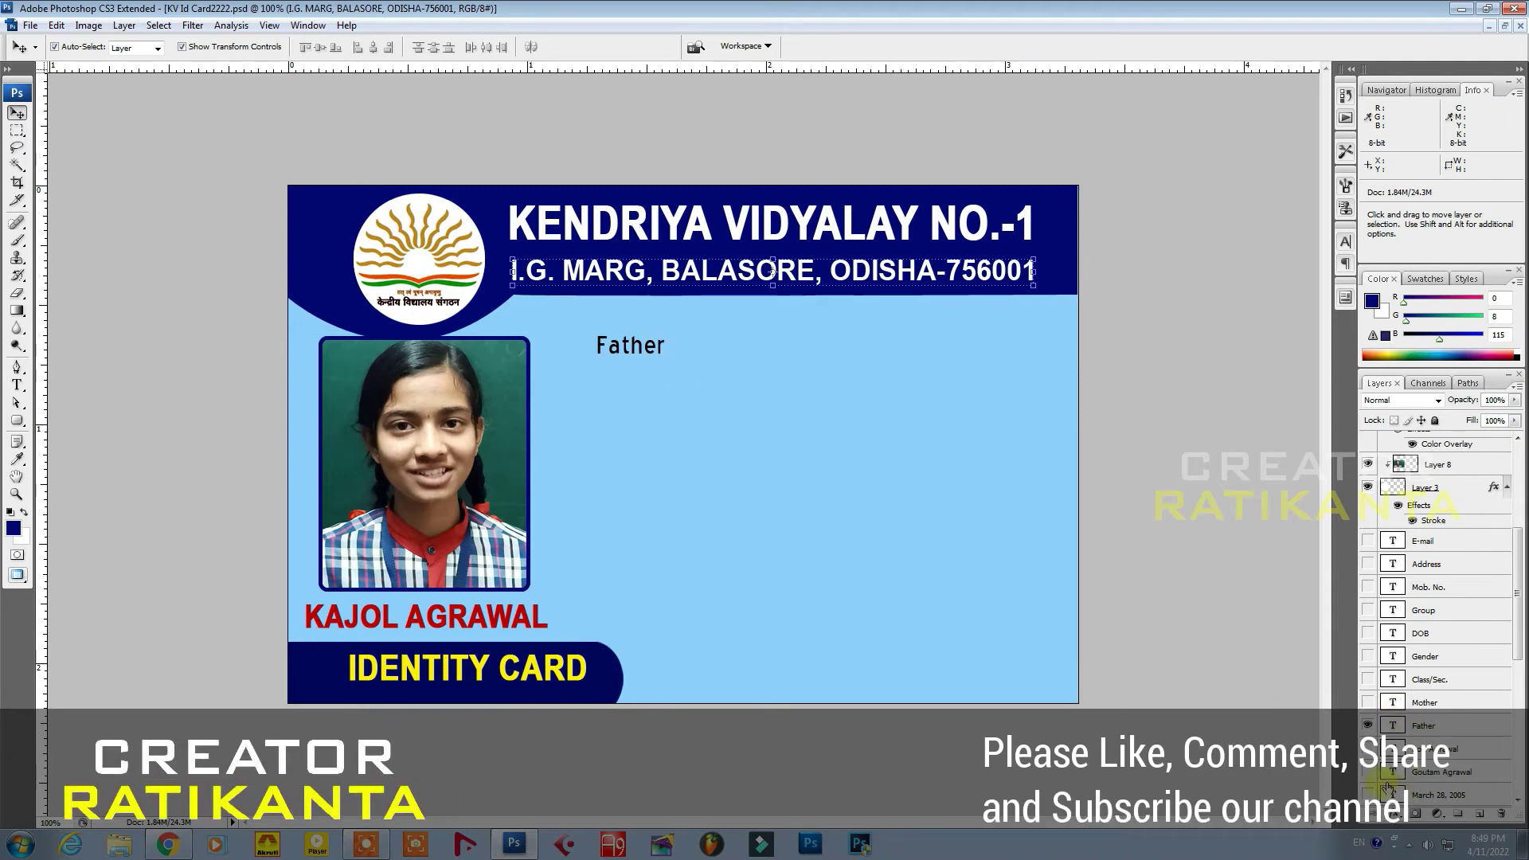
Step: Show the Student ID, Mother, Class/Sec. and Gender field labels
scroll(1401, 717, down, 7)
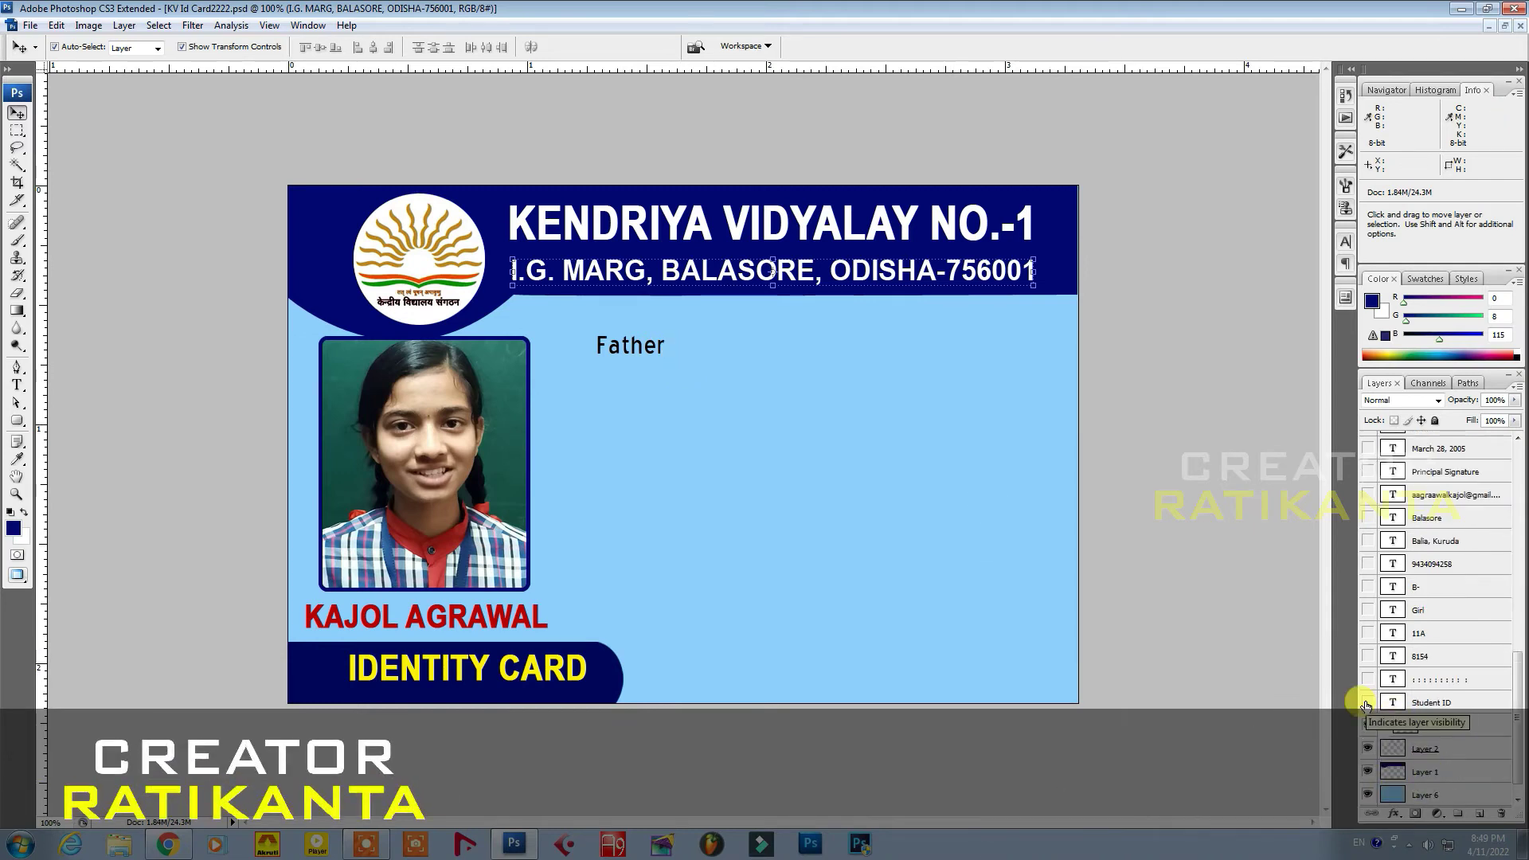
click(1366, 704)
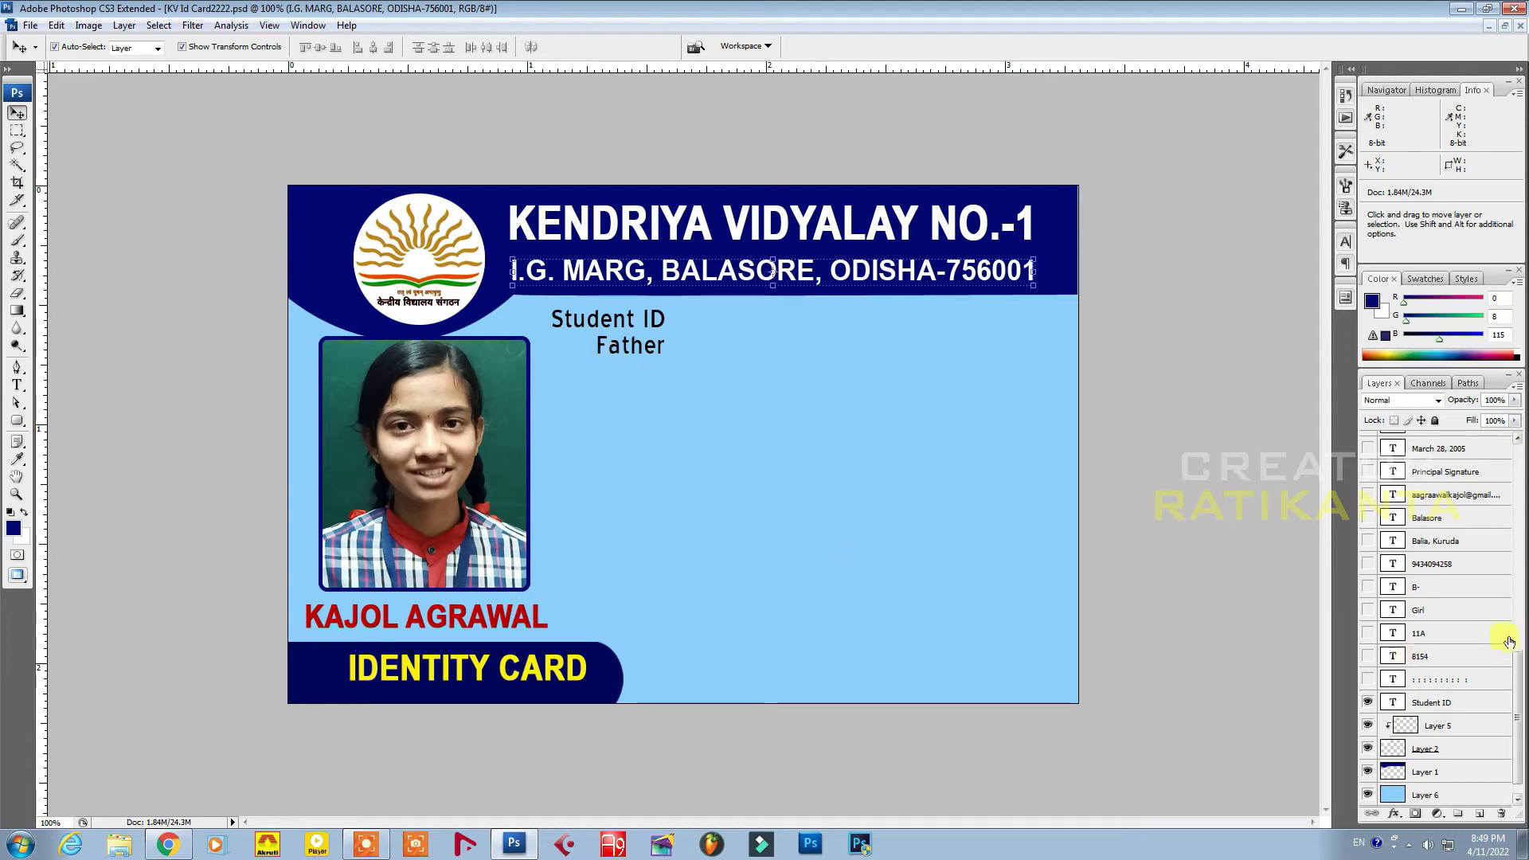
scroll(1448, 631, up, 3)
scroll(1448, 631, up, 2)
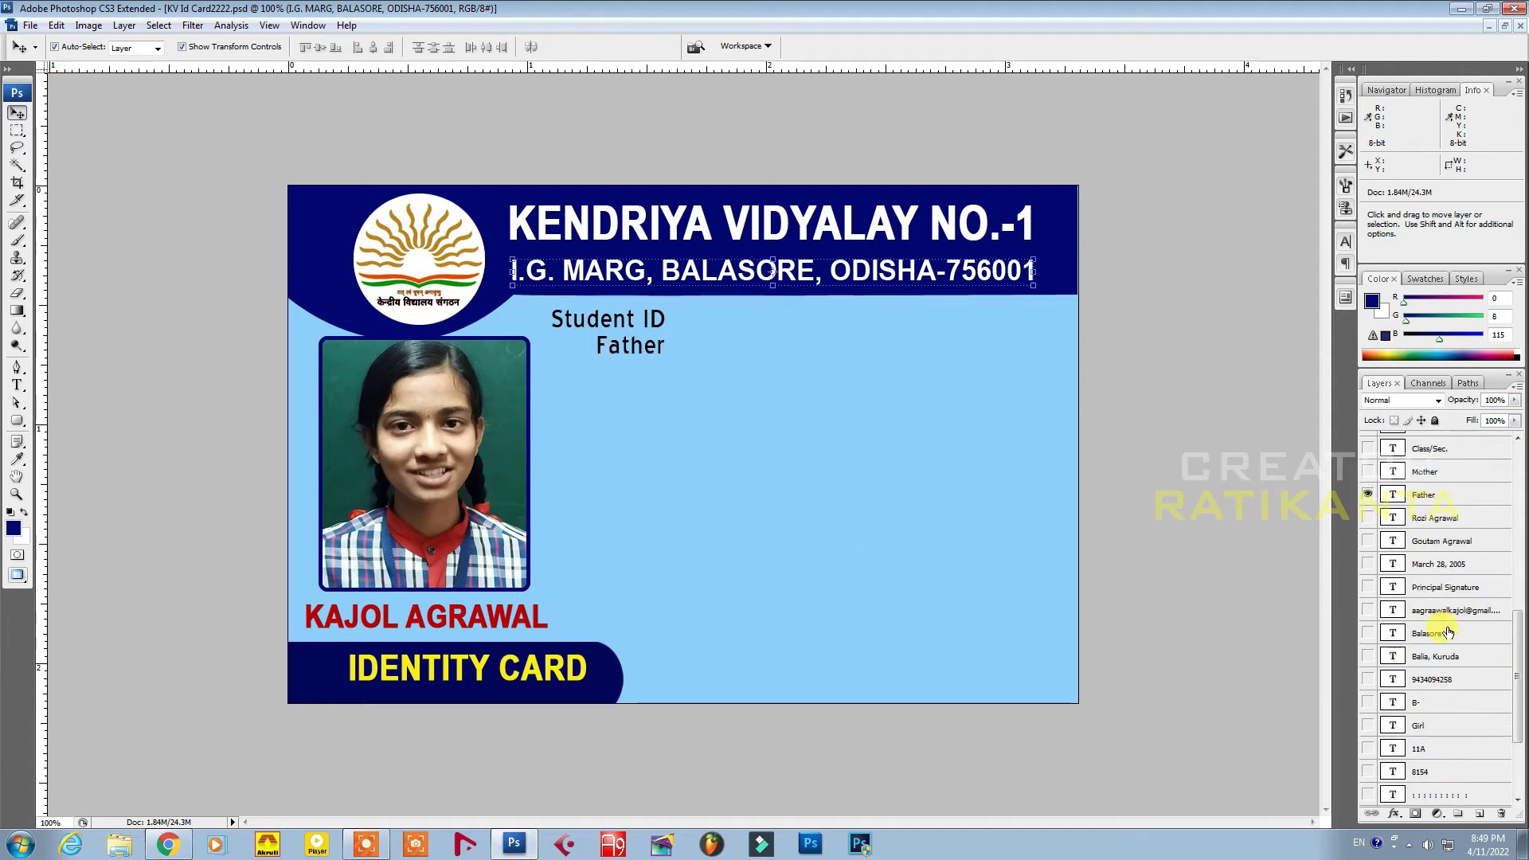
click(1368, 471)
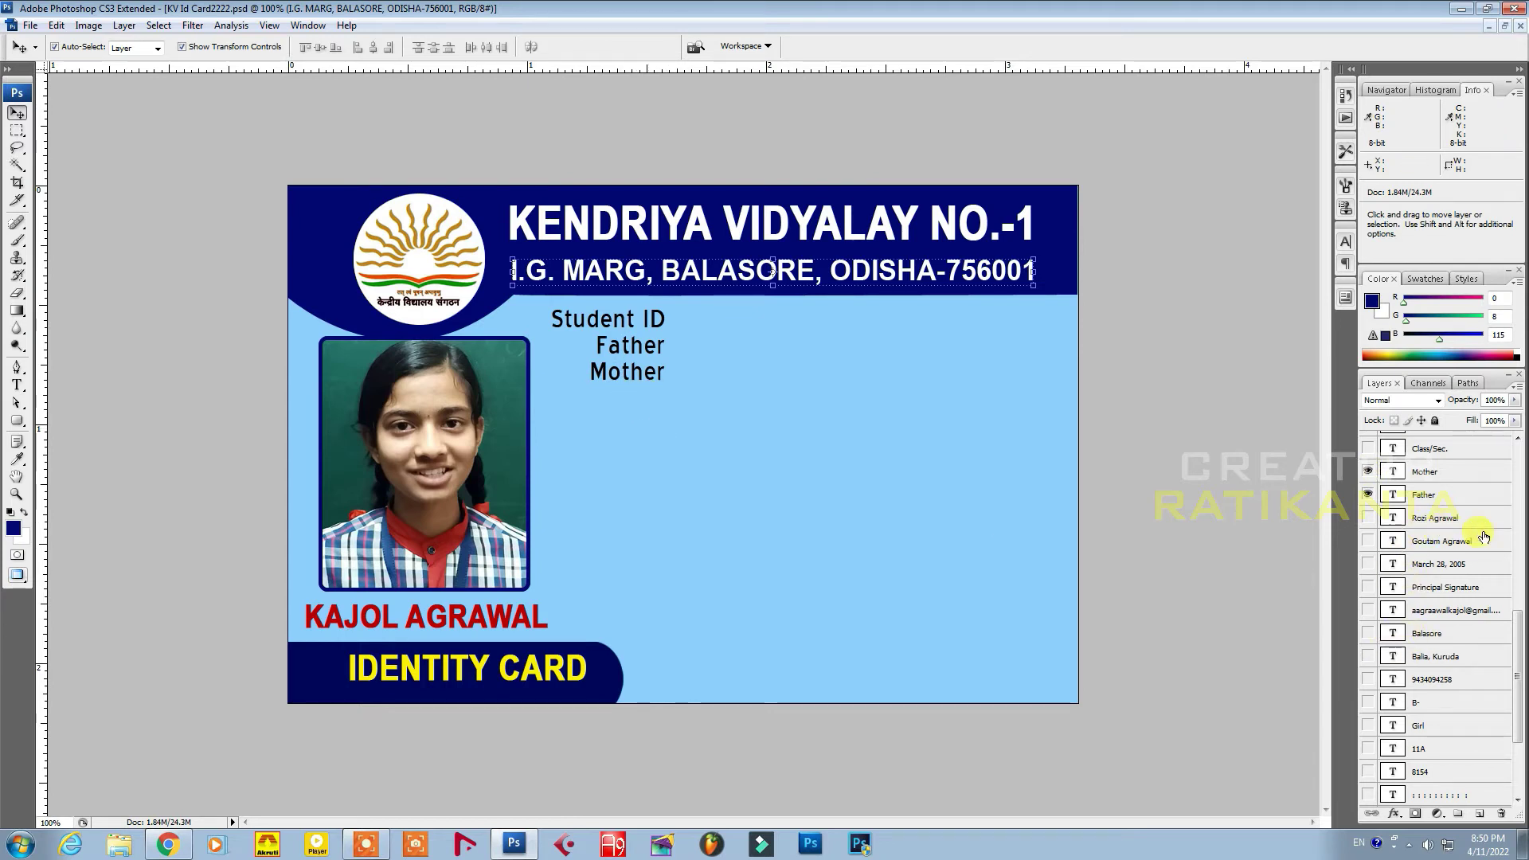
scroll(1483, 537, up, 1)
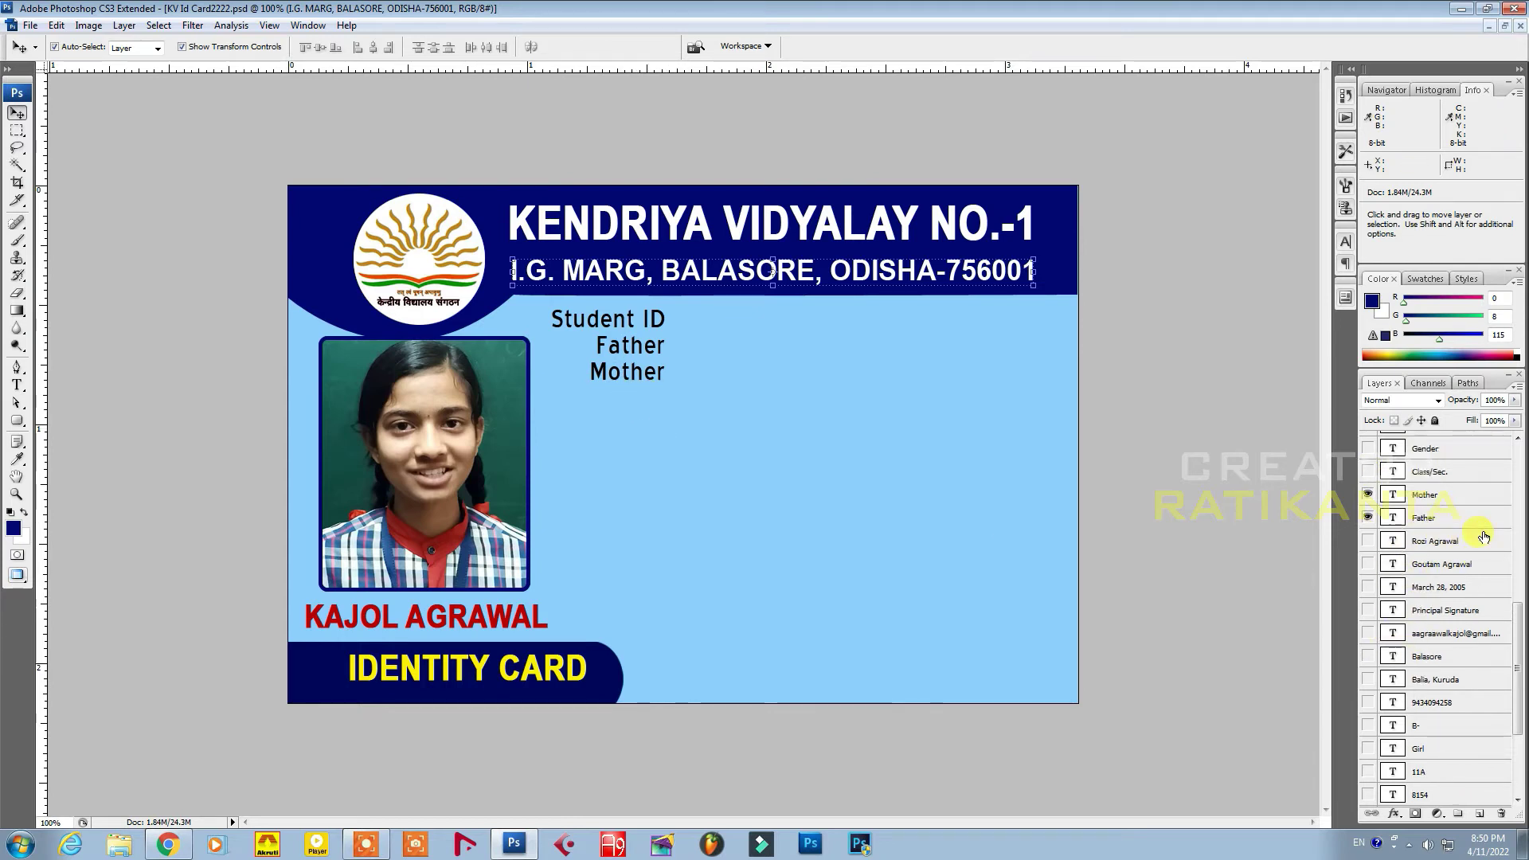
click(1368, 472)
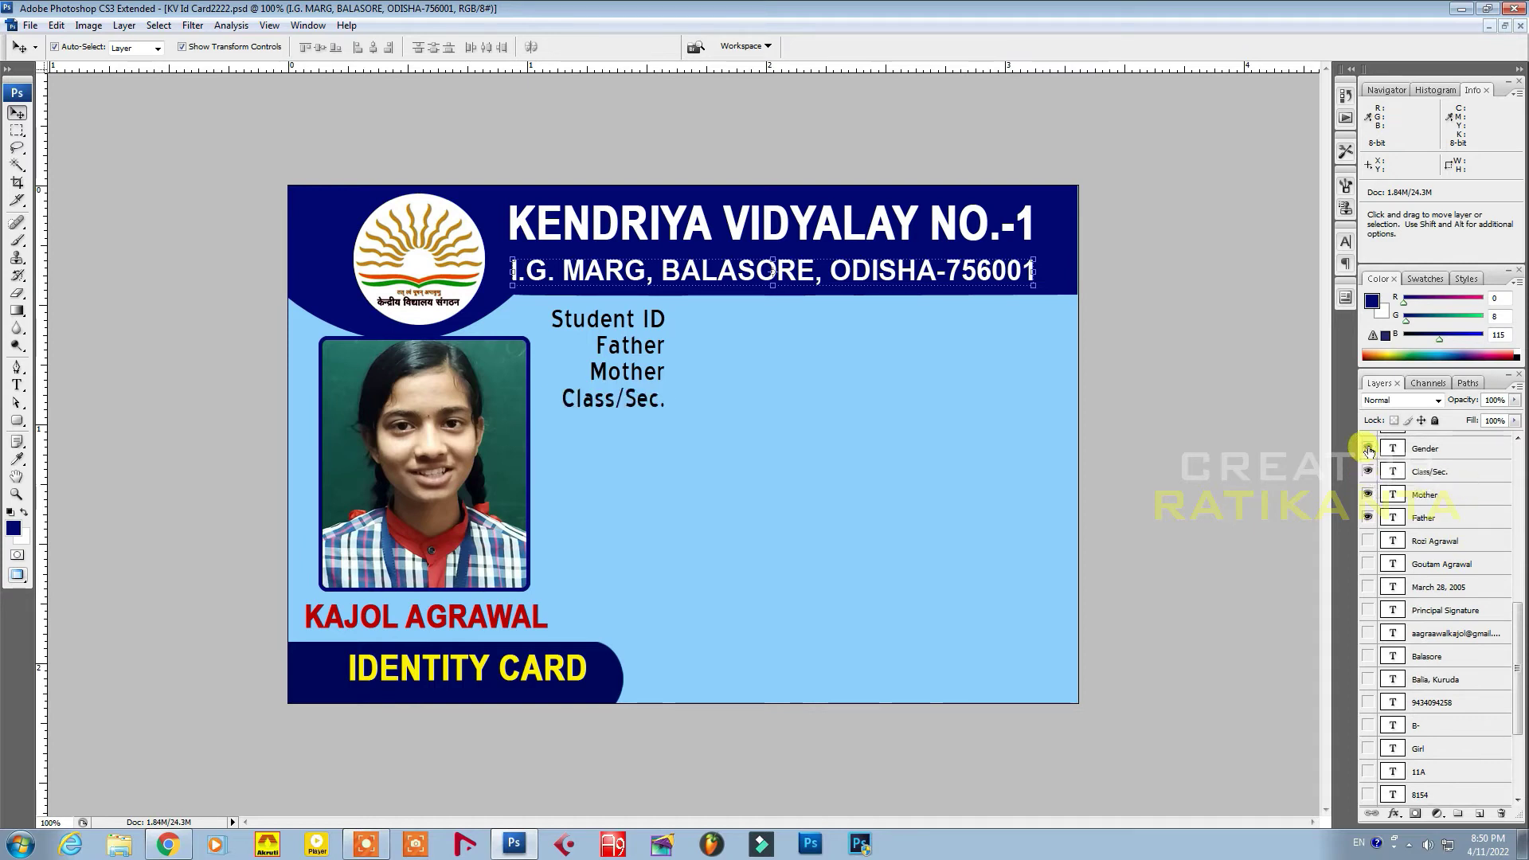
click(1368, 448)
Step: Show the Mob. No. and Address labels and the red blood-drop beside Group
scroll(1486, 495, up, 4)
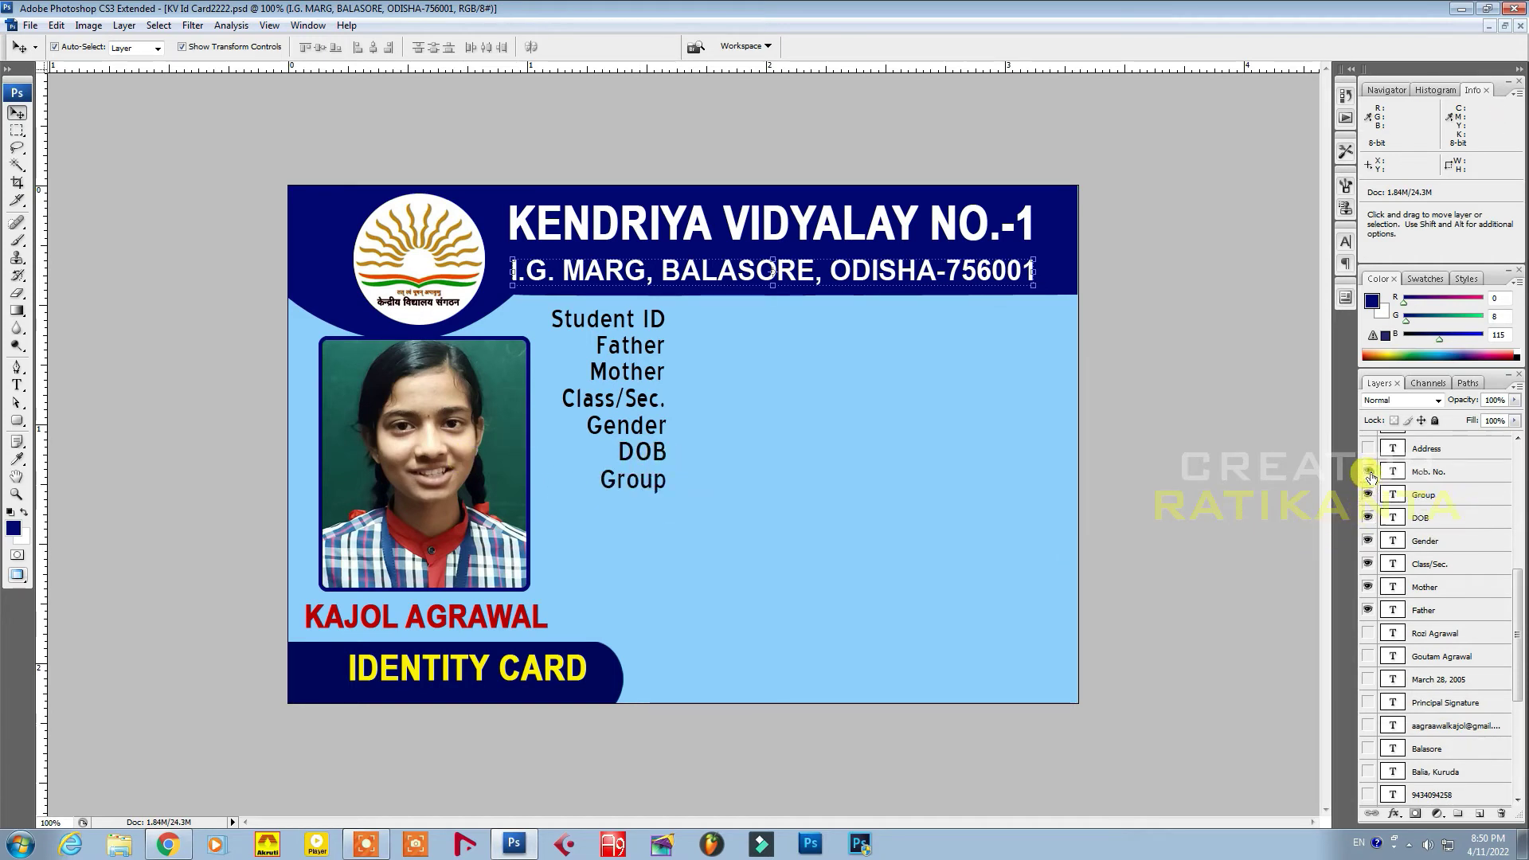
click(1369, 471)
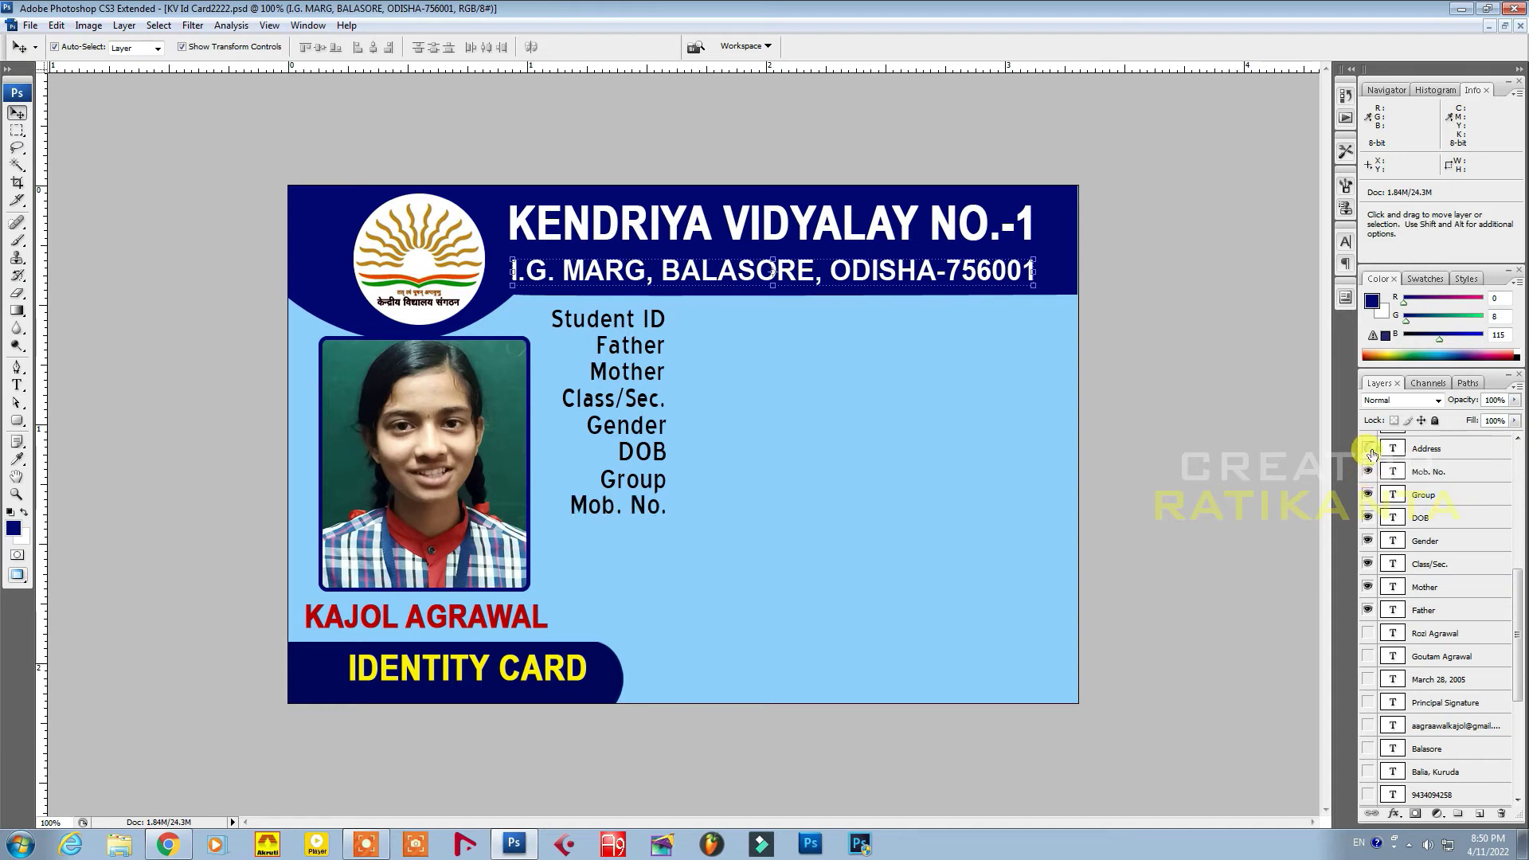
click(1369, 449)
scroll(1444, 504, up, 2)
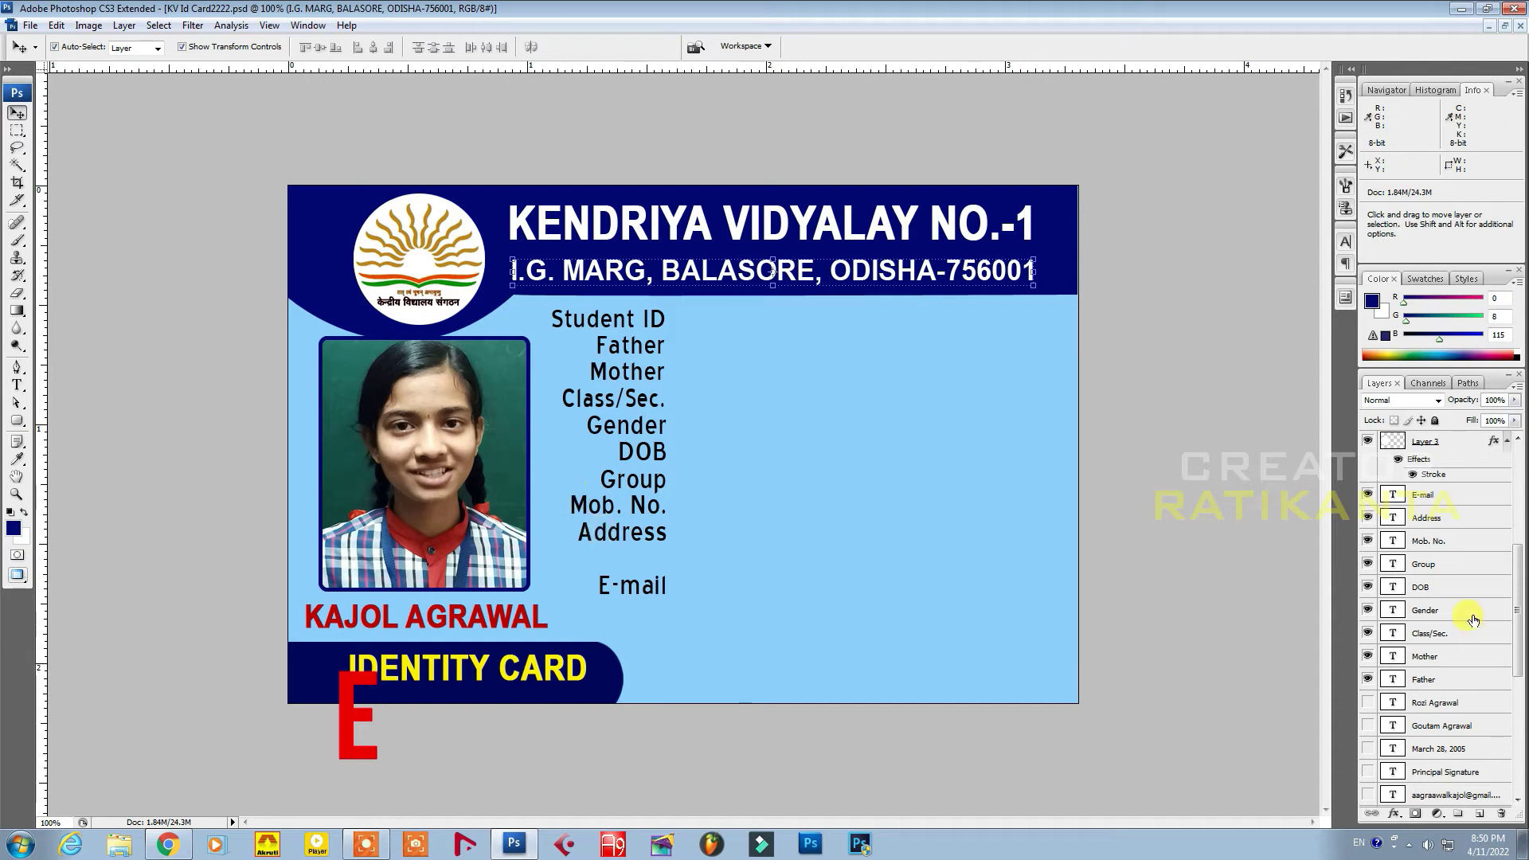
scroll(1462, 597, up, 5)
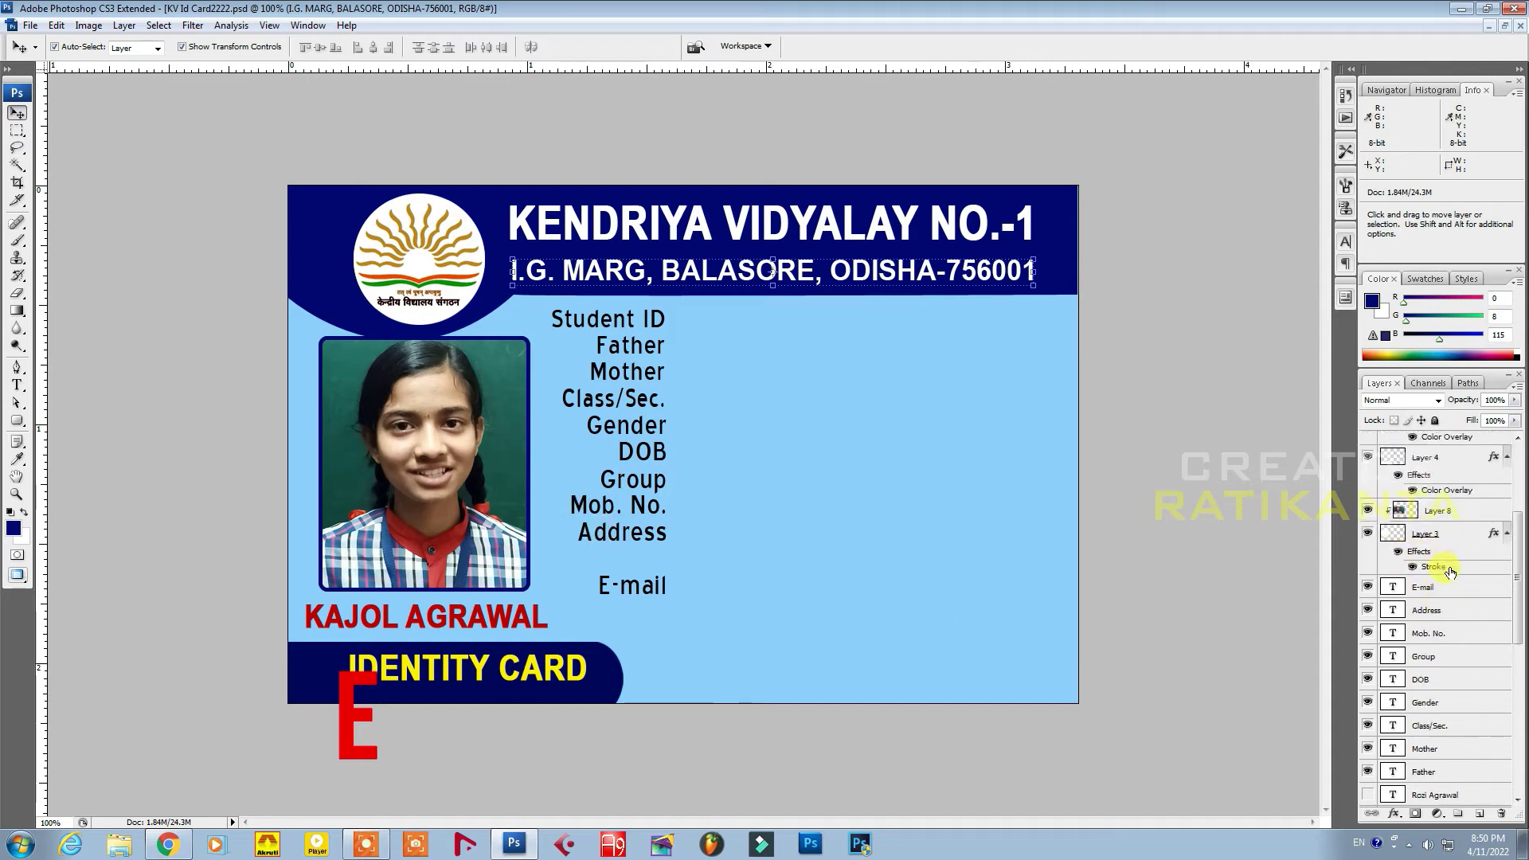
scroll(1449, 573, up, 4)
scroll(1450, 572, up, 3)
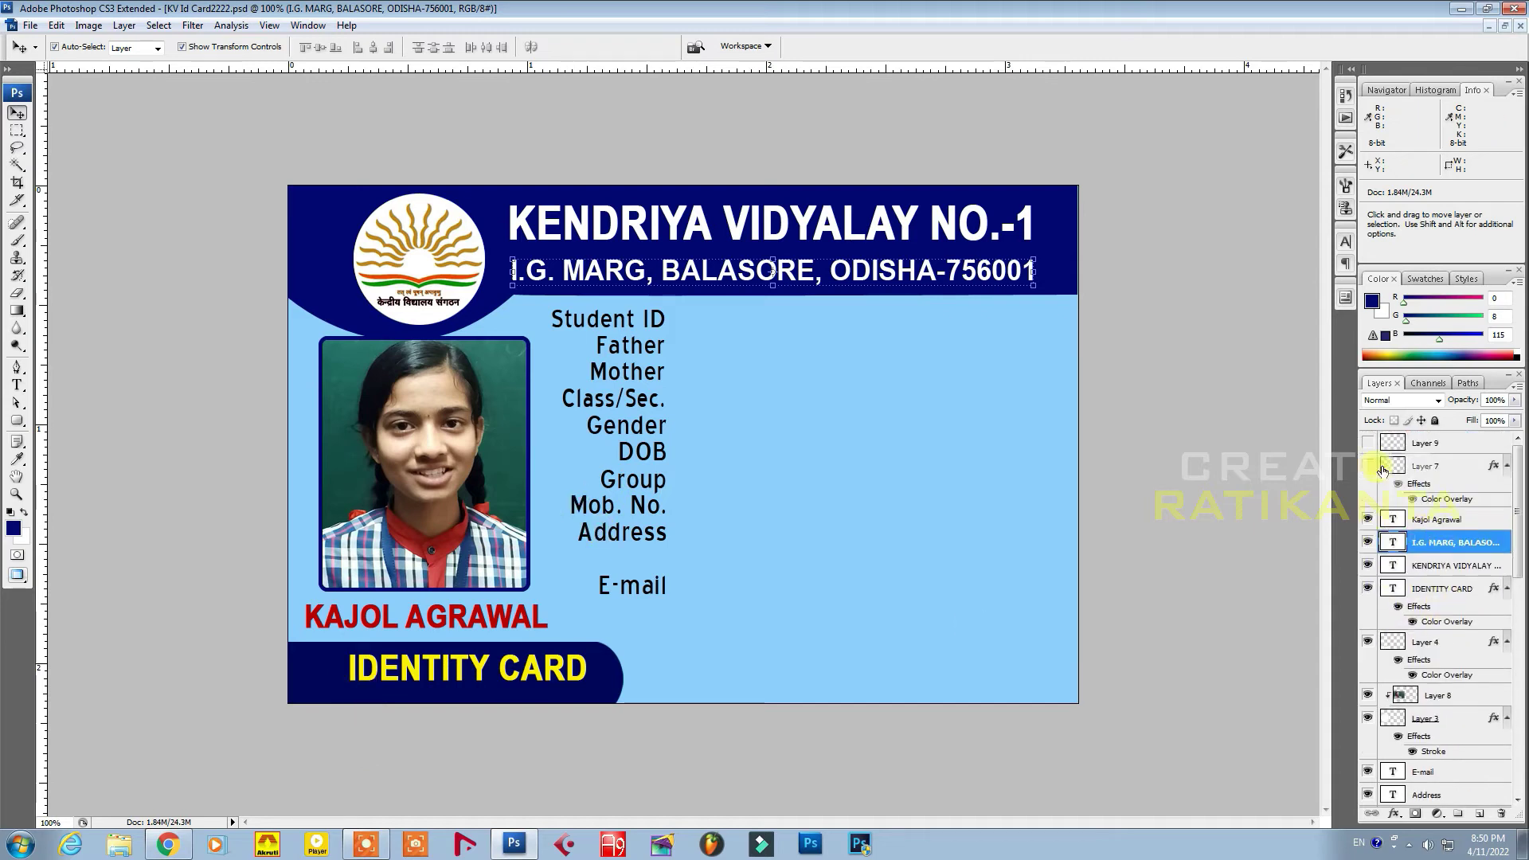
click(1367, 443)
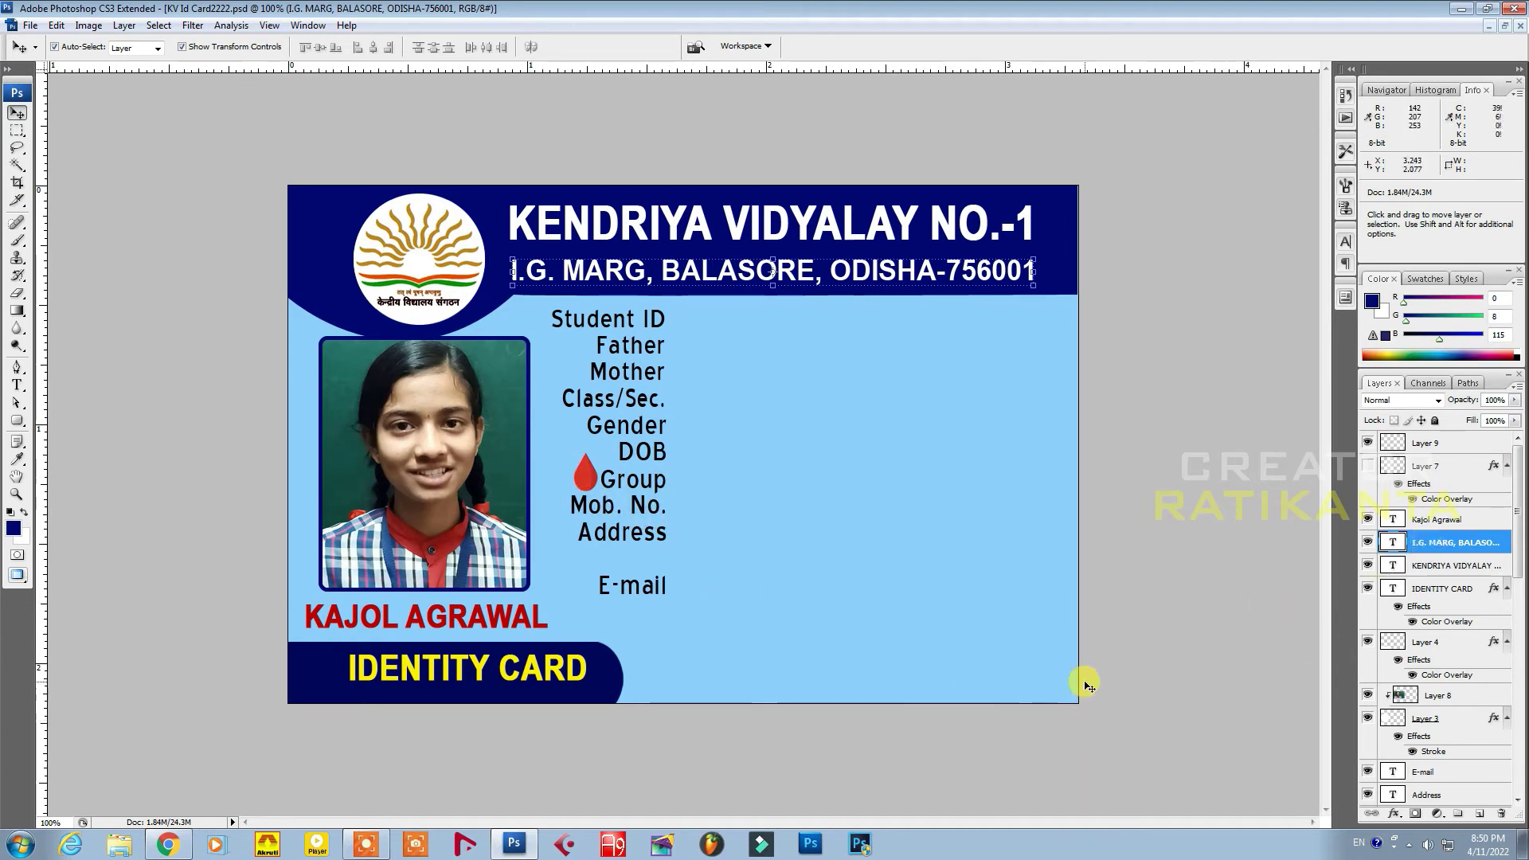
Step: Show the Principal Signature caption layer and the blue signature on Layer 7
scroll(1450, 697, down, 3)
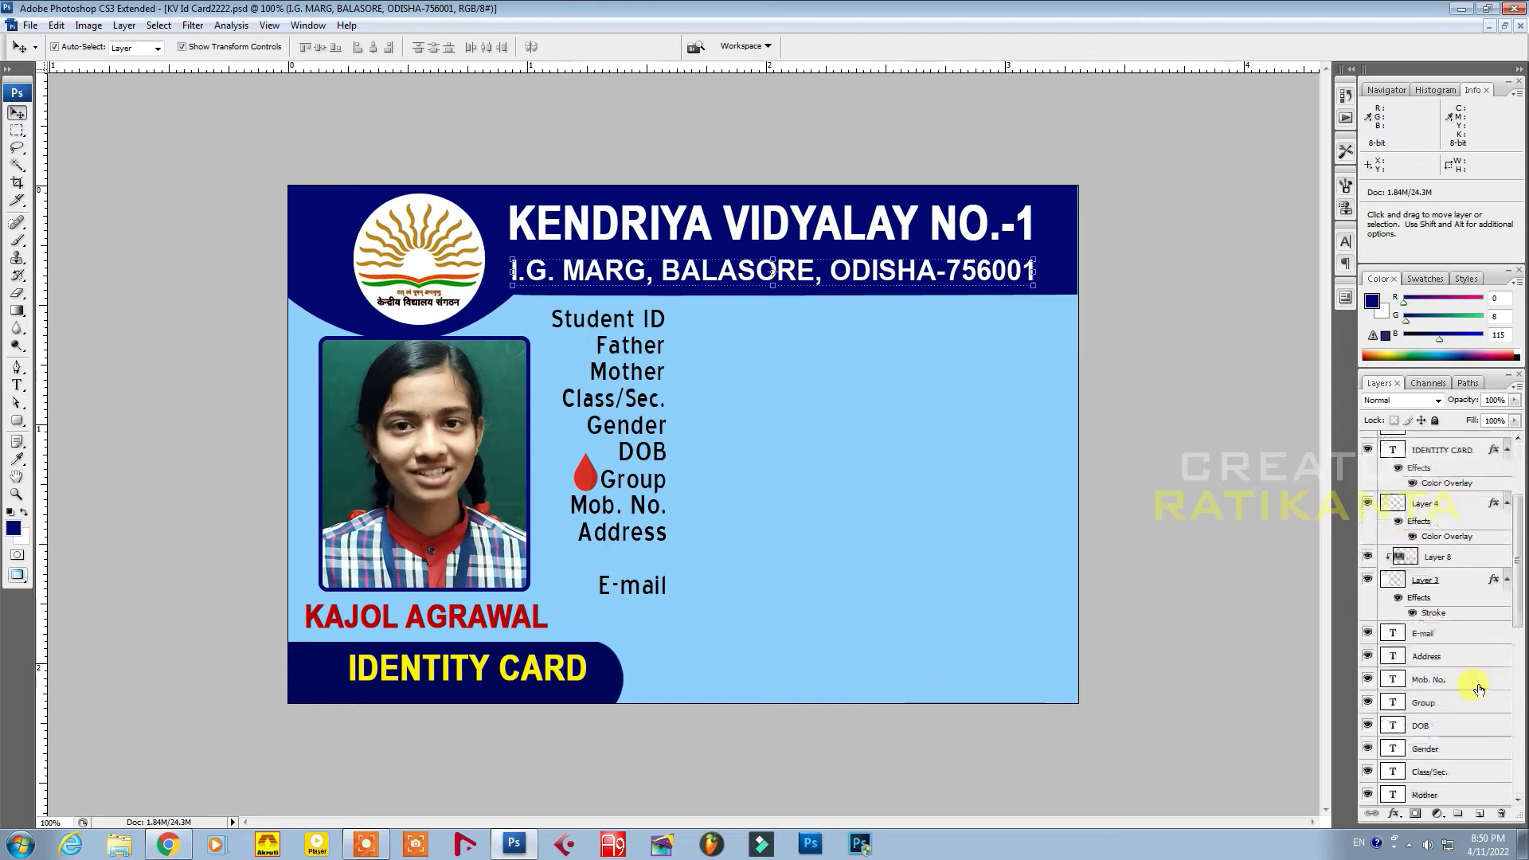
scroll(1473, 716, down, 3)
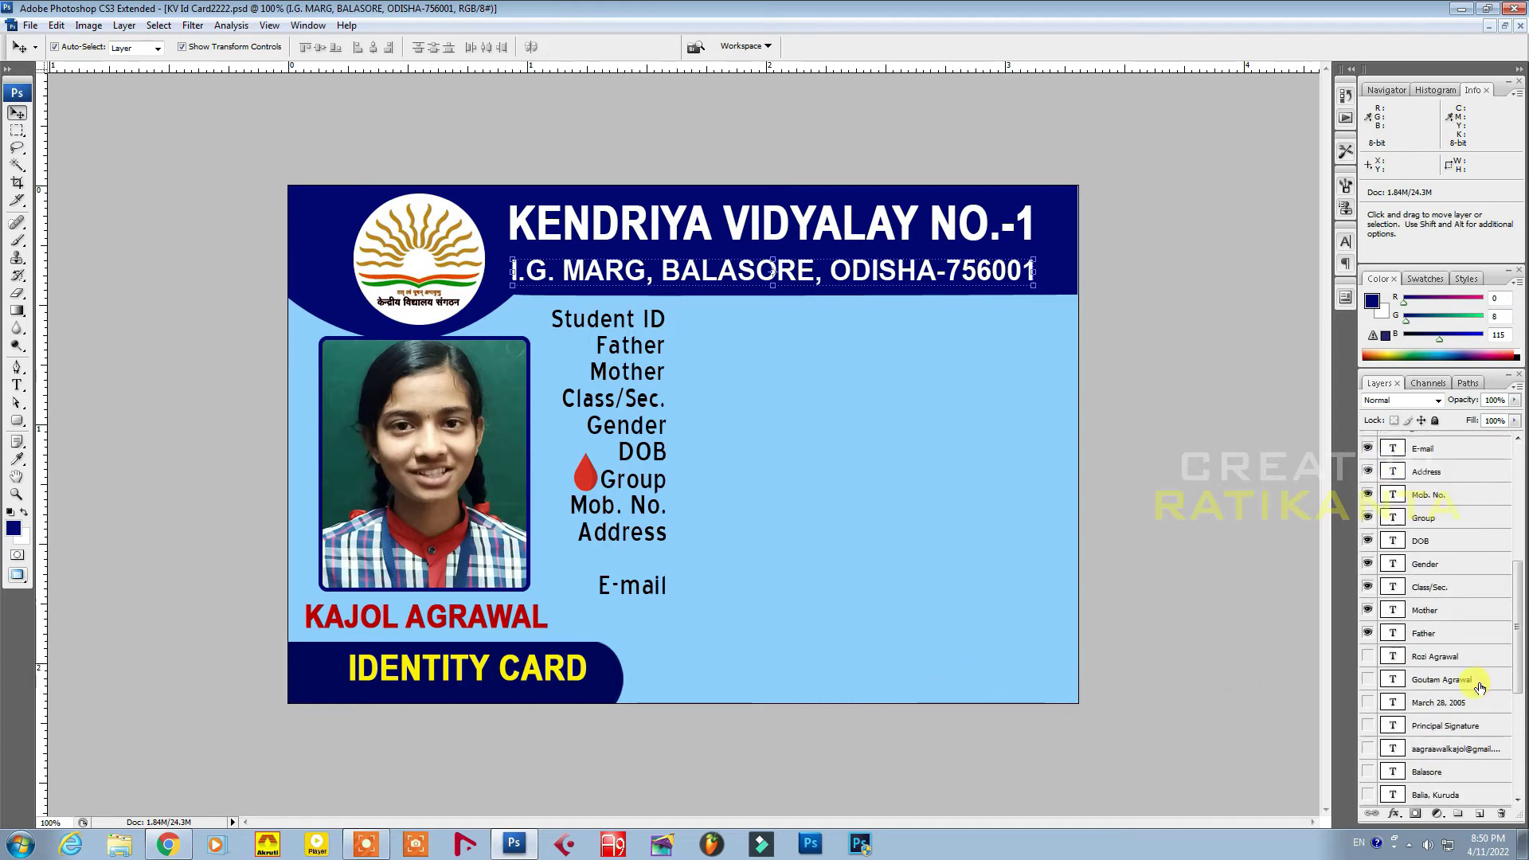
click(1367, 726)
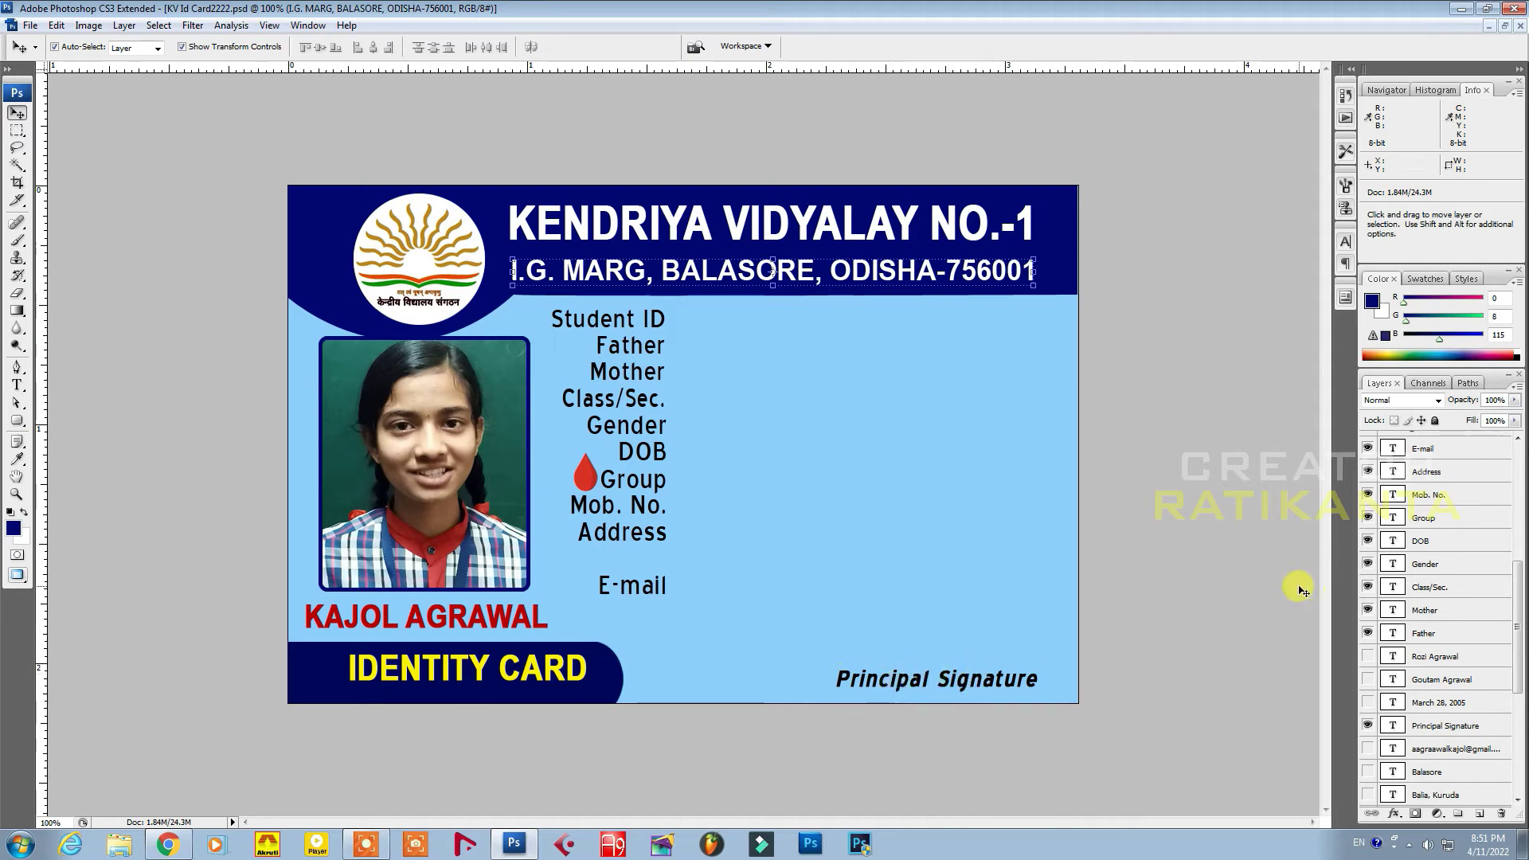
scroll(1459, 593, up, 3)
scroll(1459, 593, up, 4)
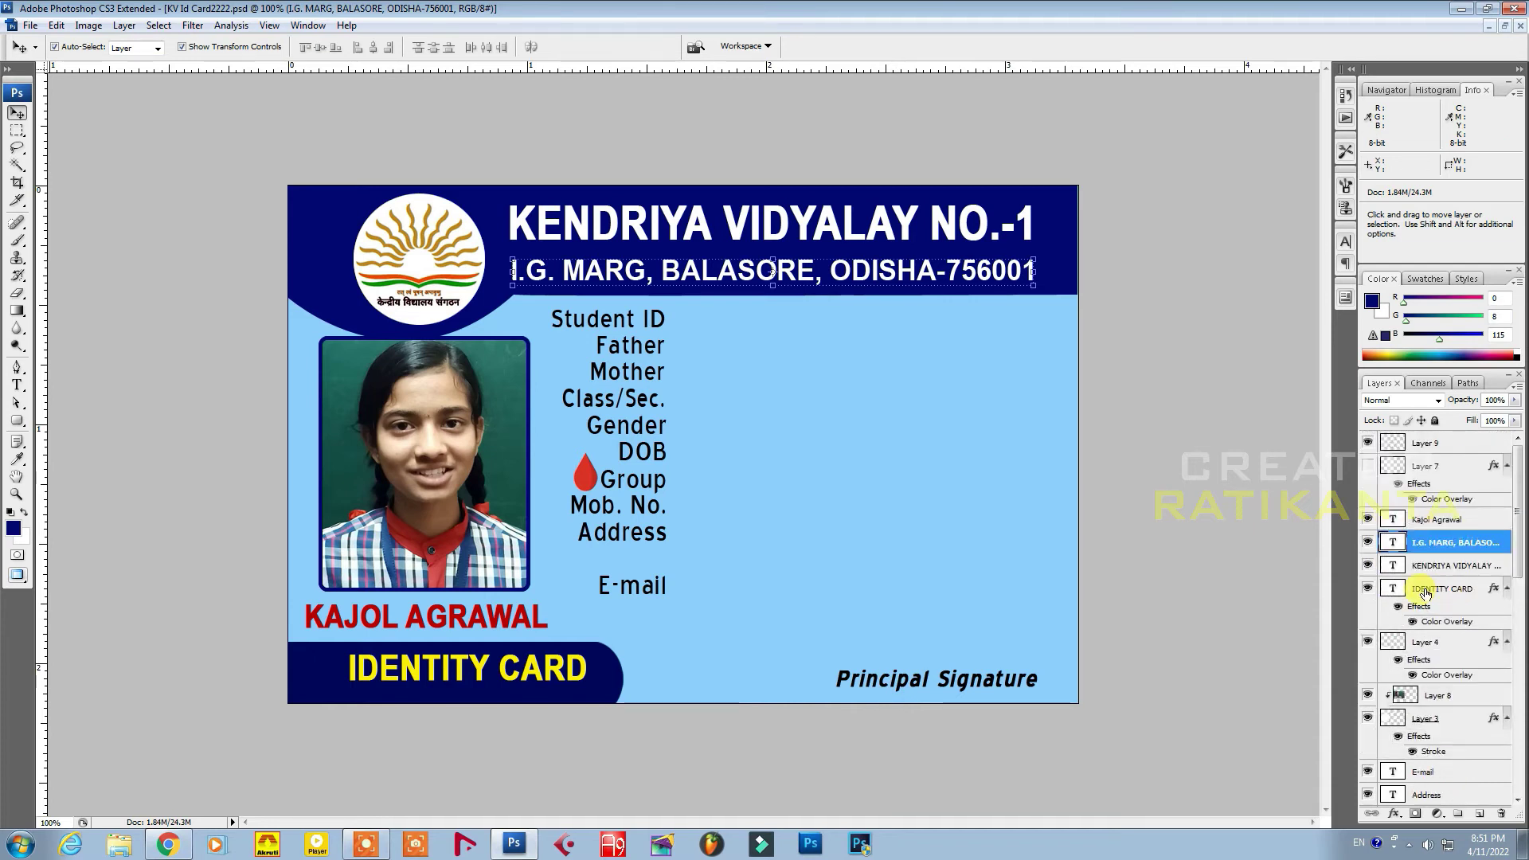
click(1369, 470)
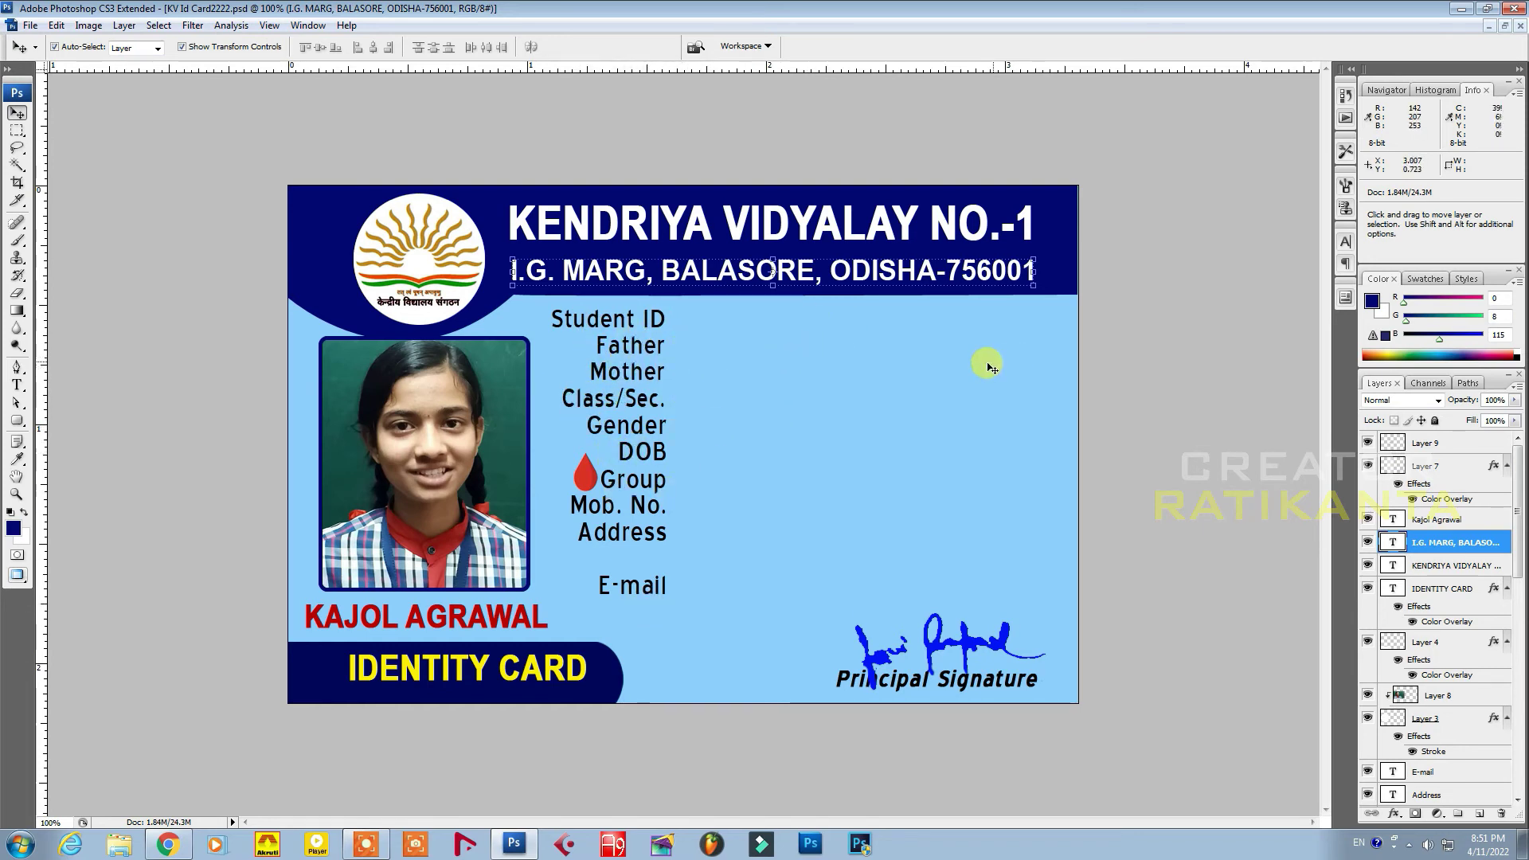
scroll(1456, 630, down, 3)
scroll(1457, 635, down, 3)
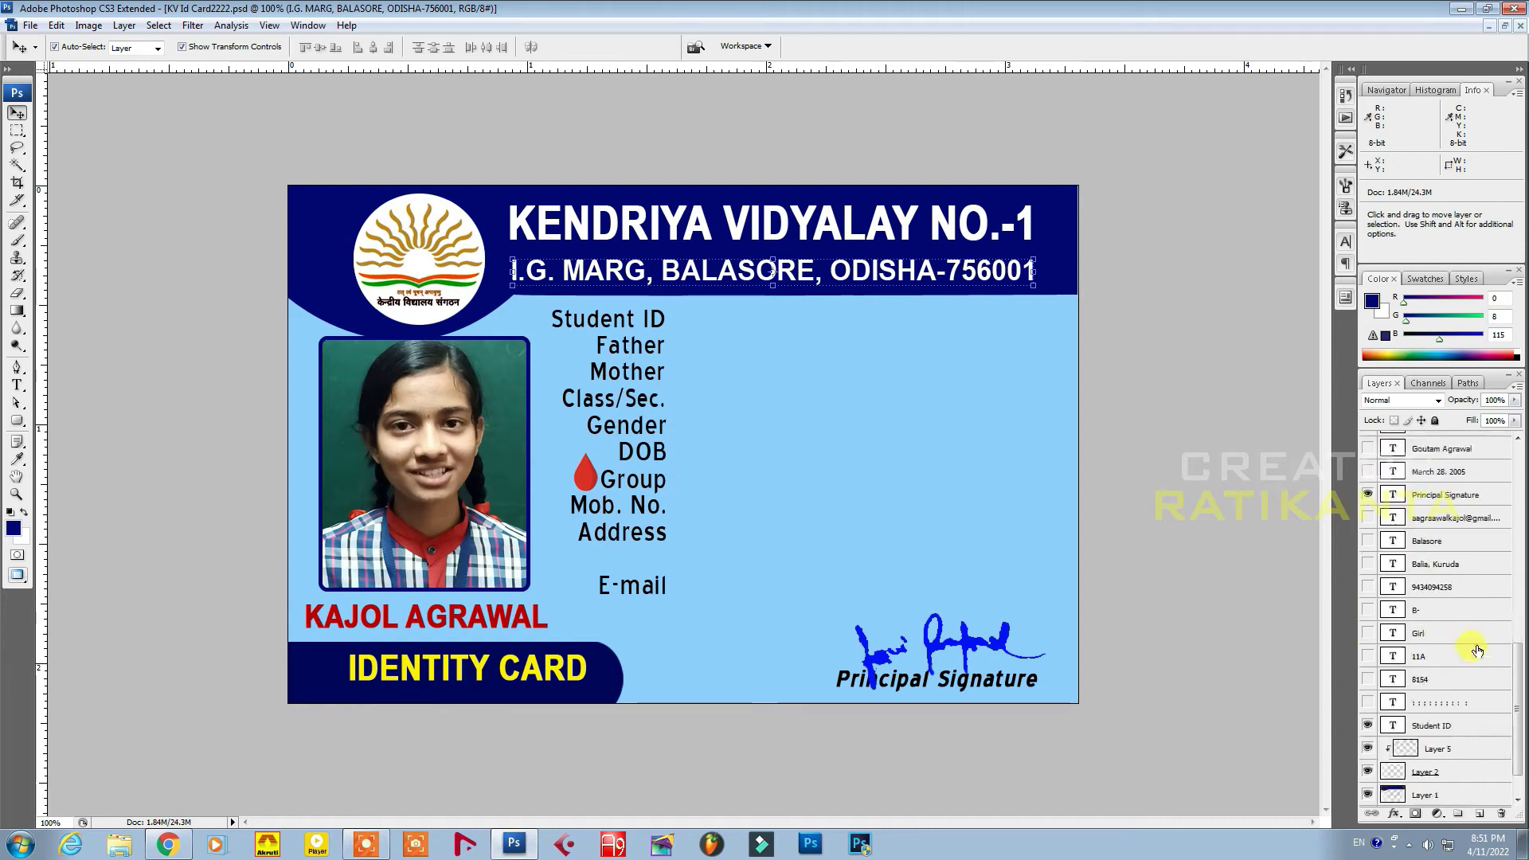
scroll(1458, 635, down, 2)
Step: Show the colons layer beside every label, and try a vertical guide across the card
click(1367, 656)
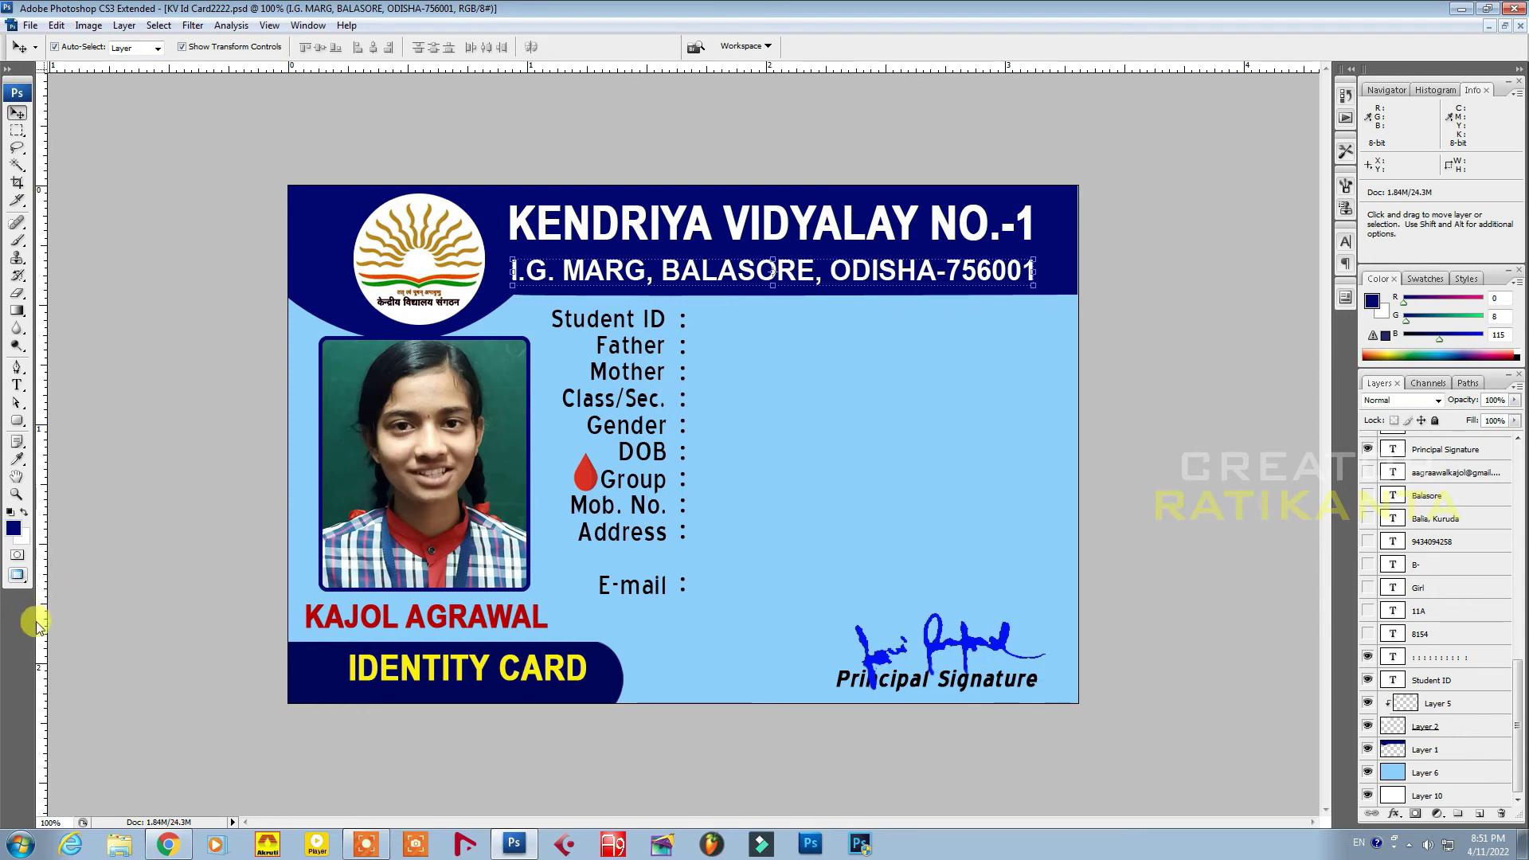
drag(41, 614, 677, 615)
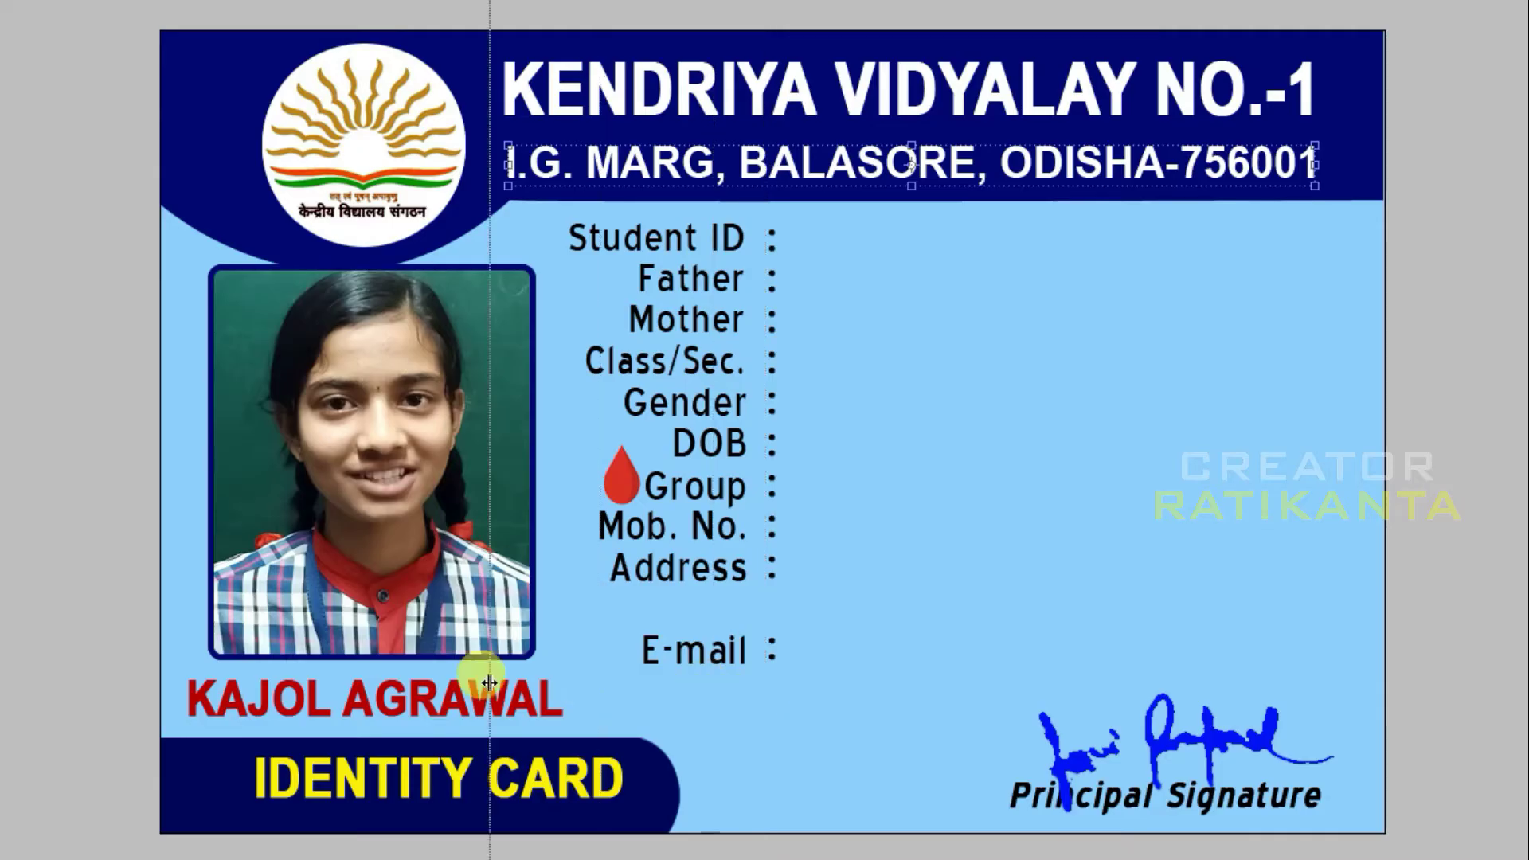
drag(677, 616, 41, 606)
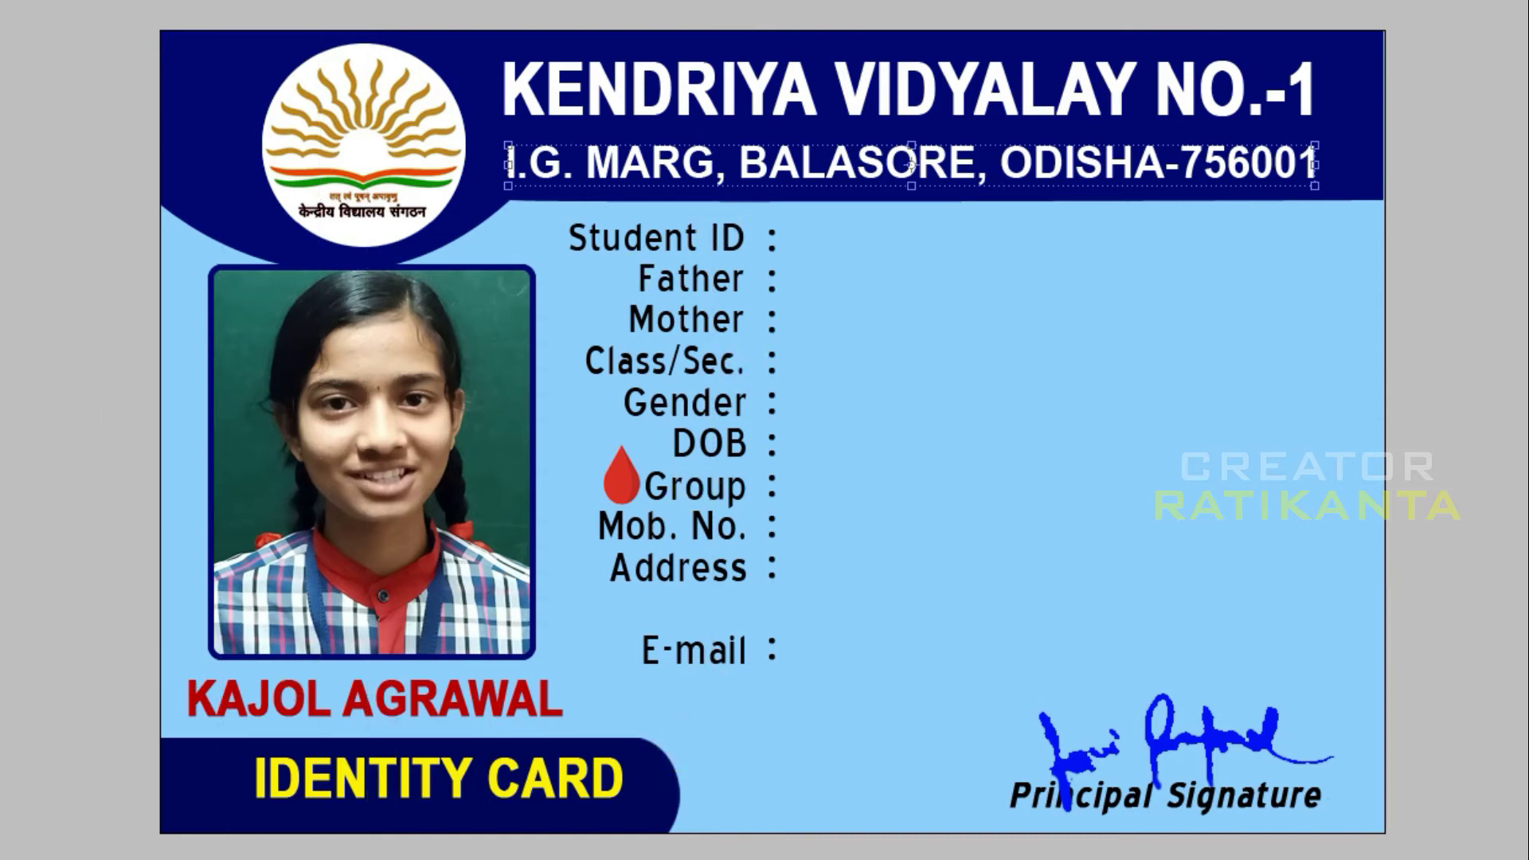
Step: Type the student ID number and the gender Girl after their colons
text(8154)
text(11A)
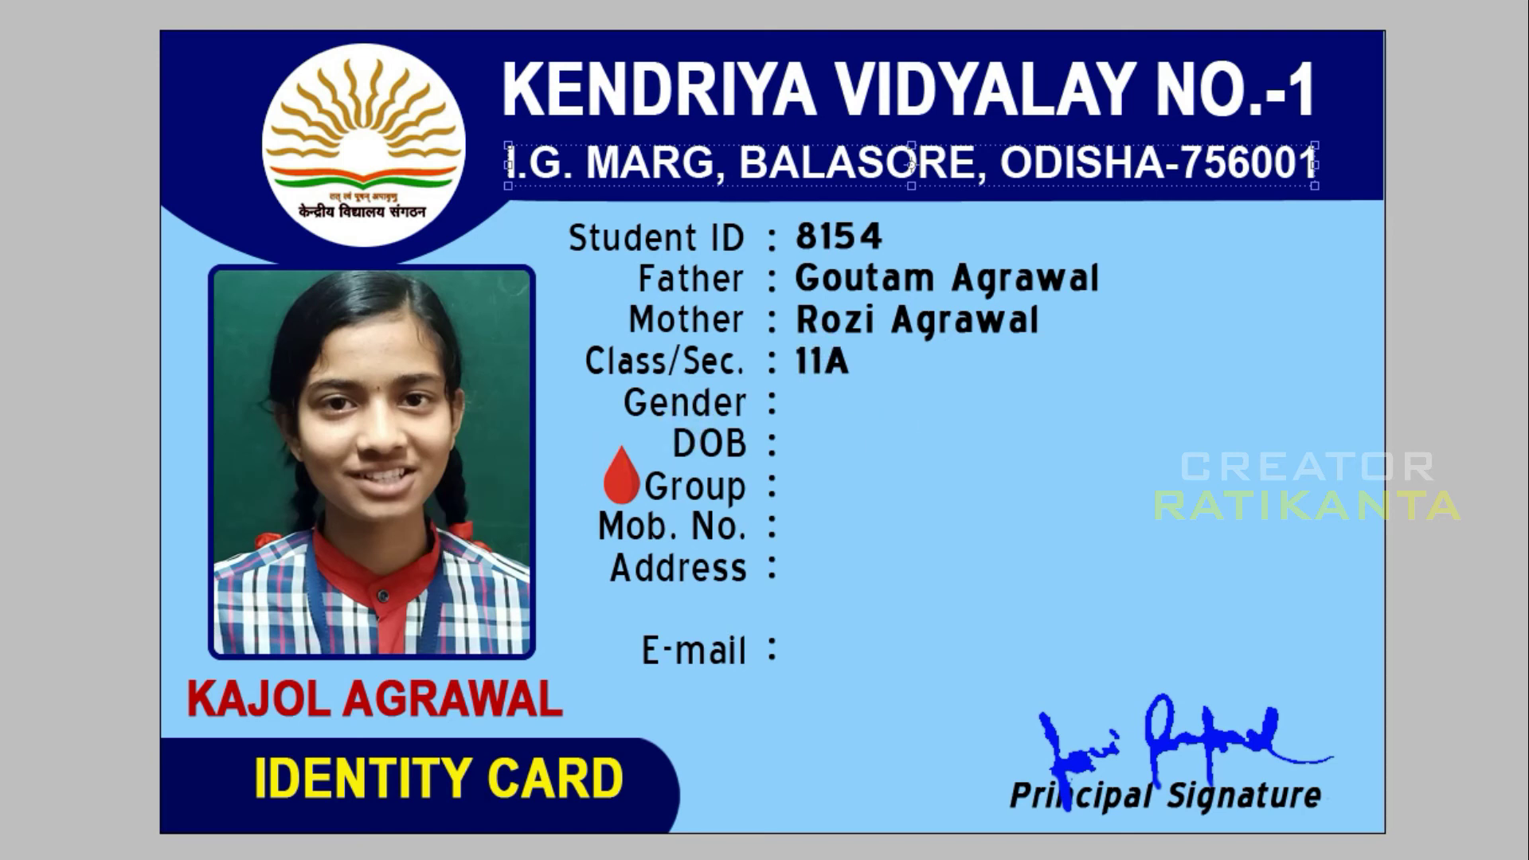
text(Girl)
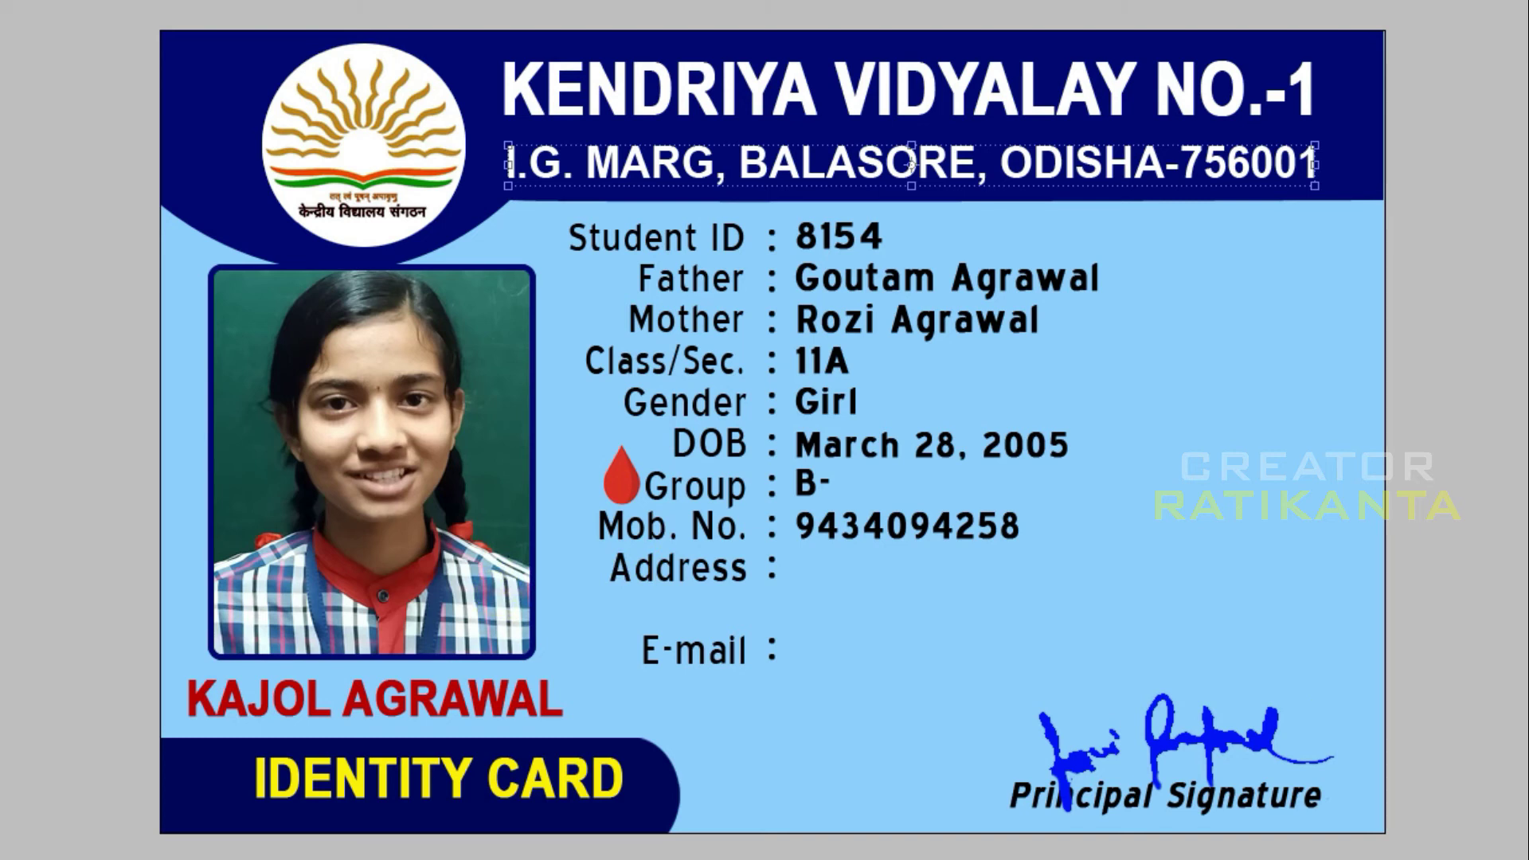
Step: Enter the student's two-line postal address after the Address colon
text(Balia, Kuruda)
key(Return)
text(Balasore)
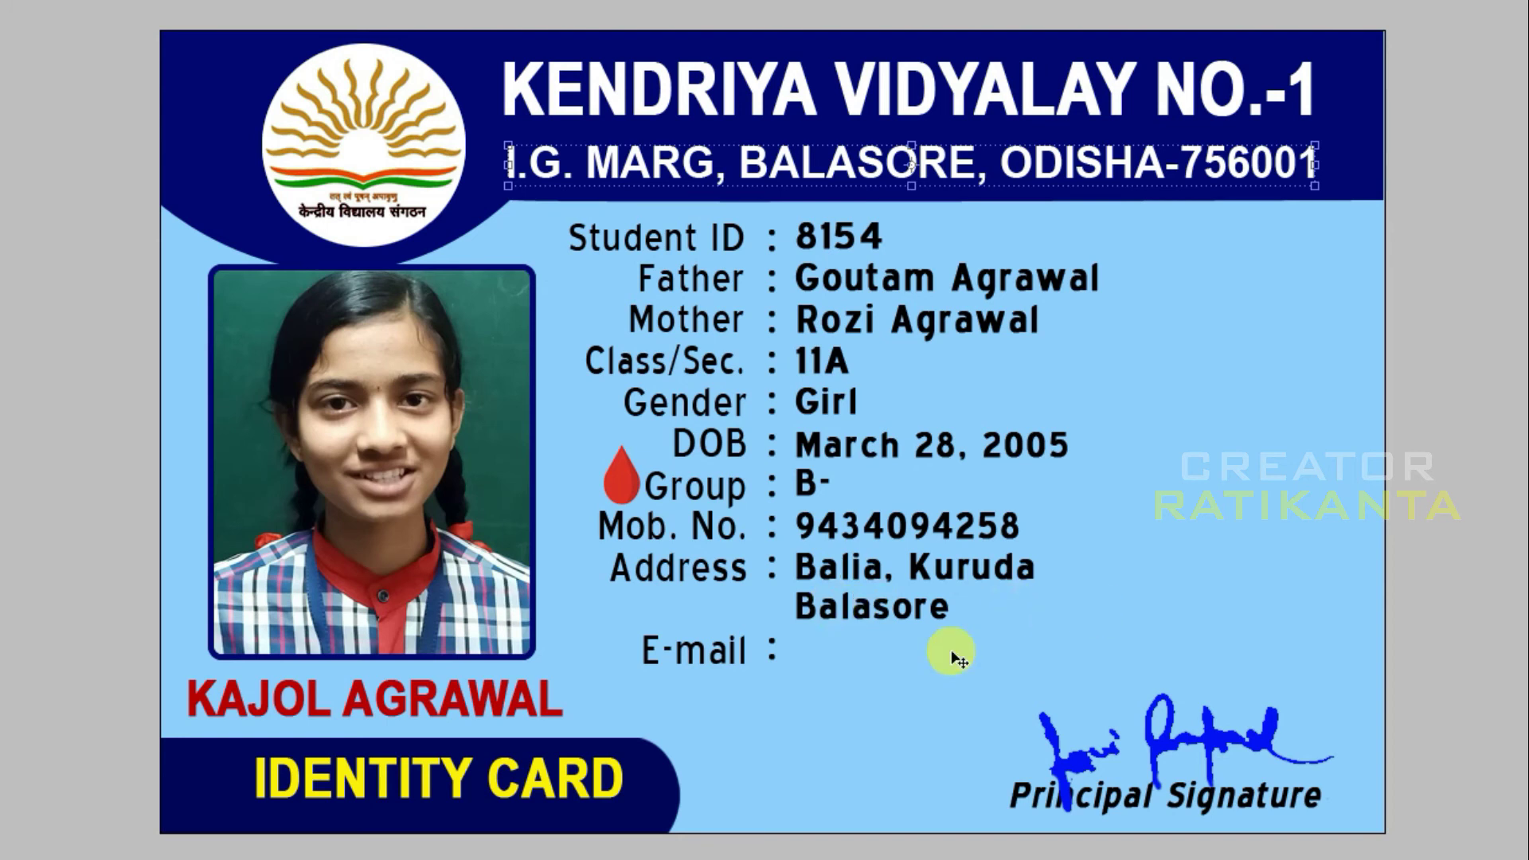
click(713, 661)
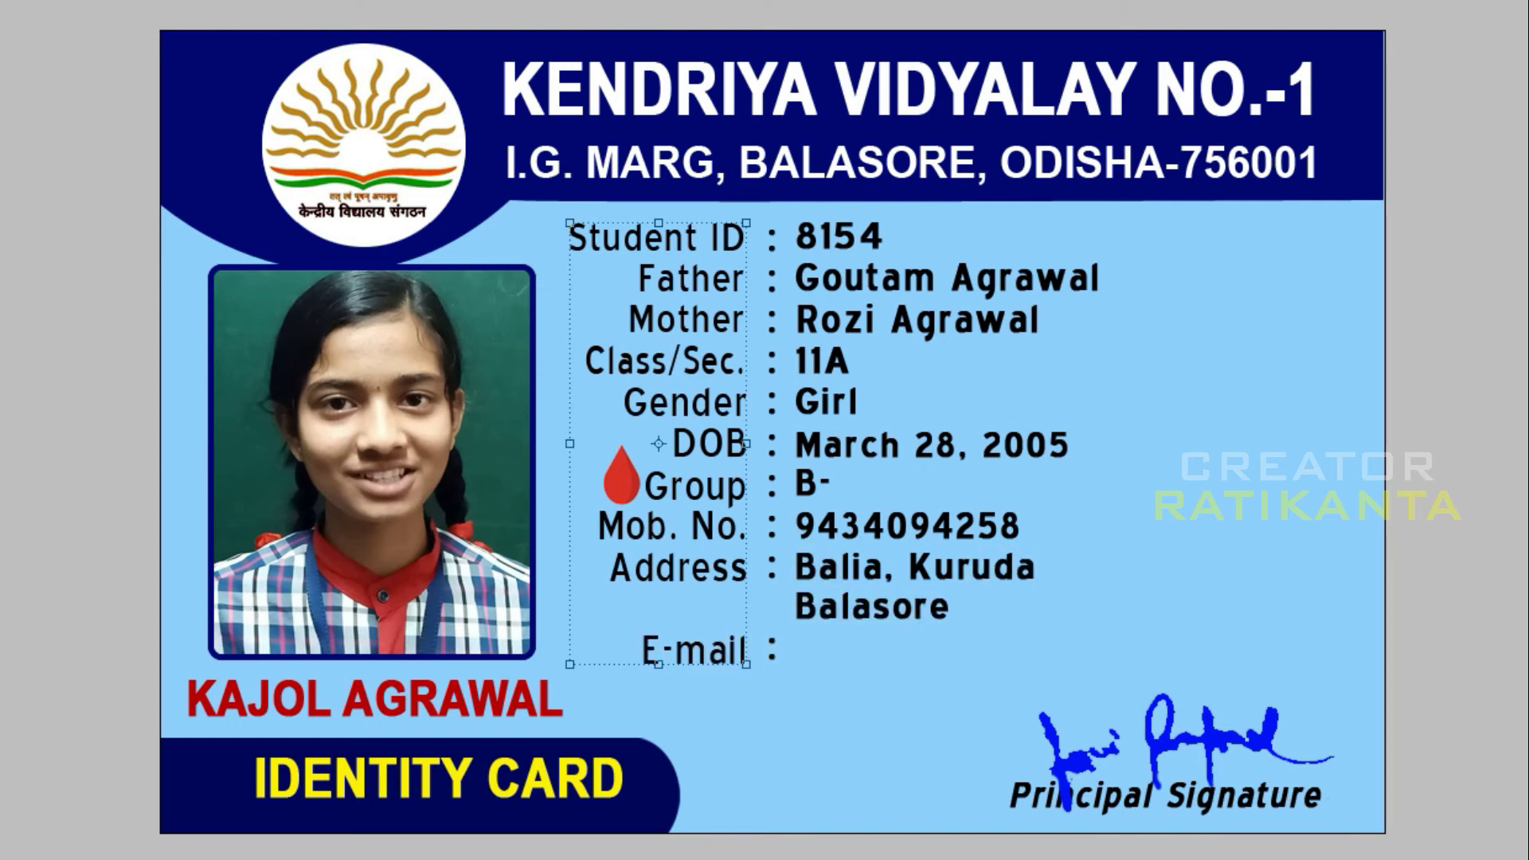
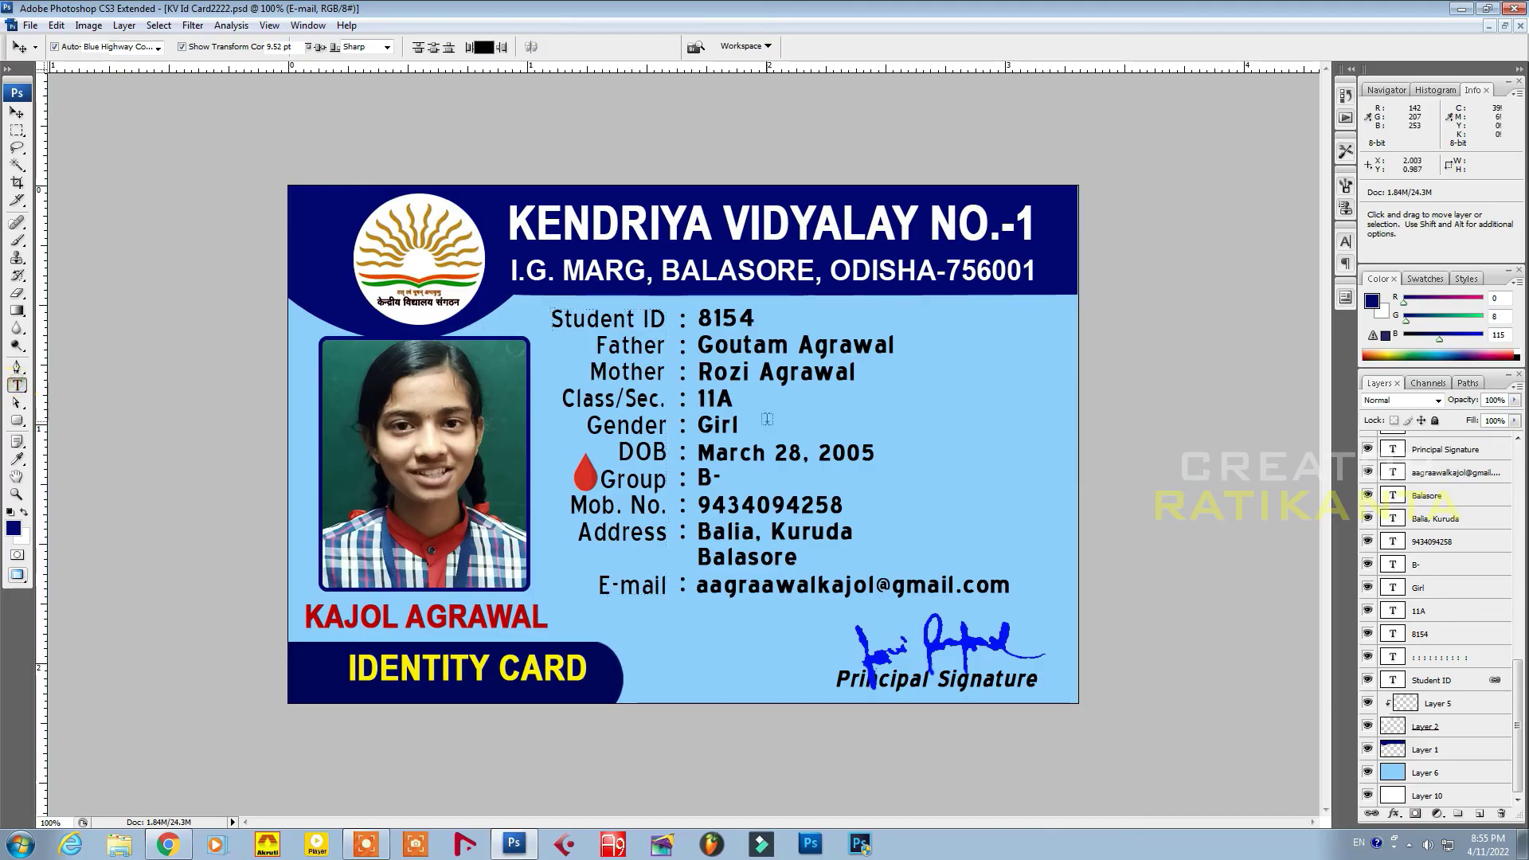
Step: Type the student's e-mail address after the E-mail colon
click(727, 372)
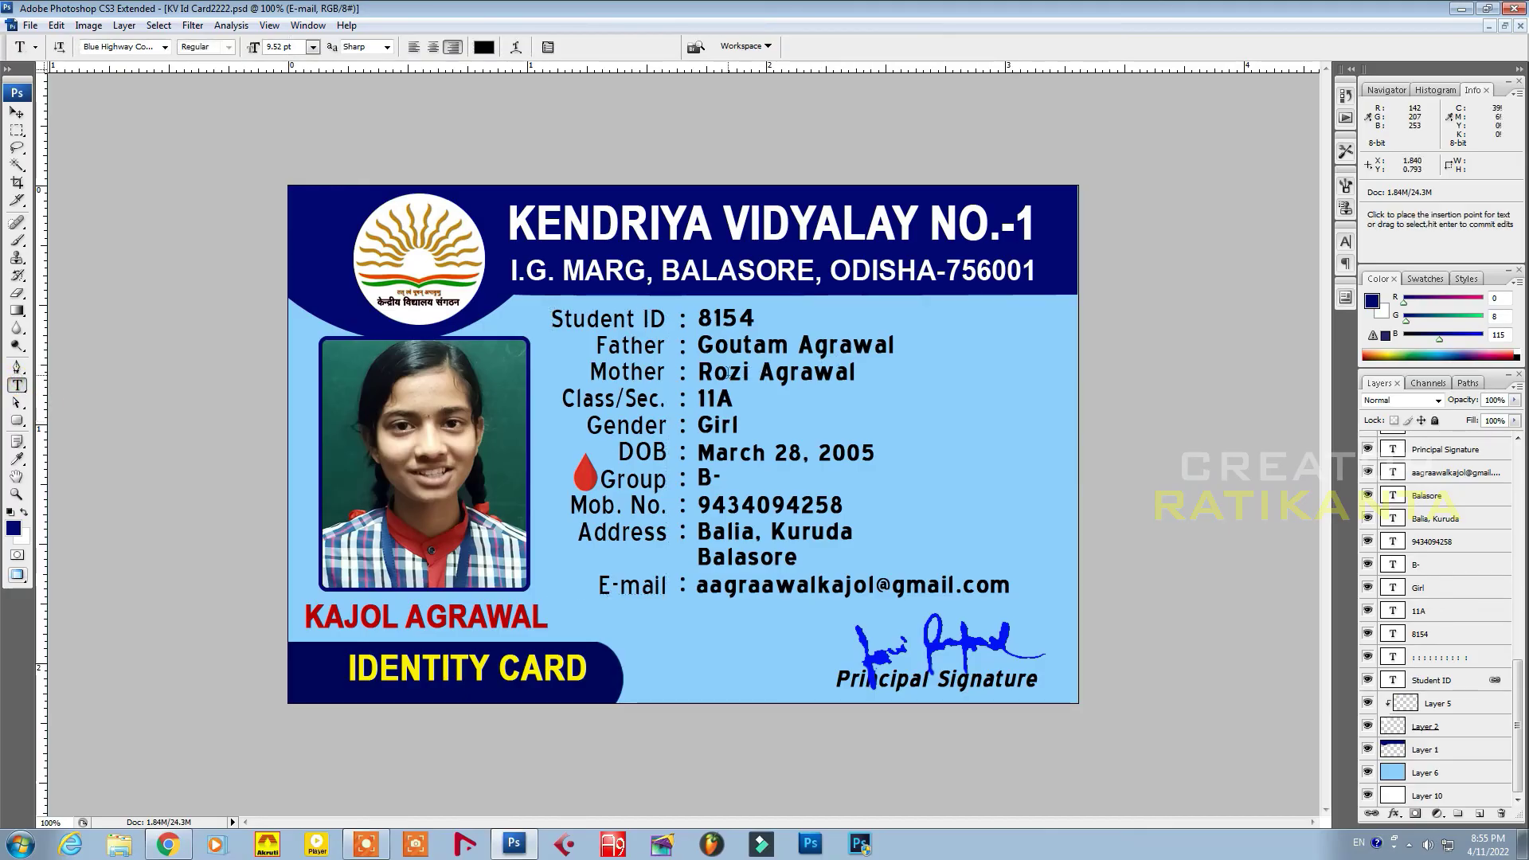